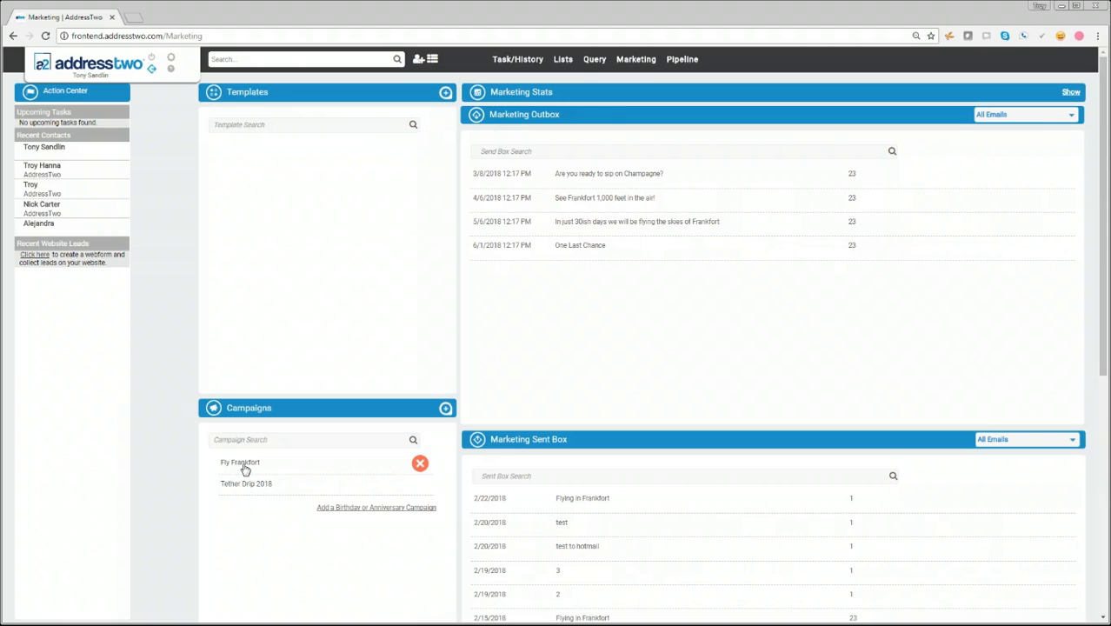
# - Open the Fly Frankfort campaign and save a copy of it as "Fly Pittsboro"
pyautogui.click(242, 463)
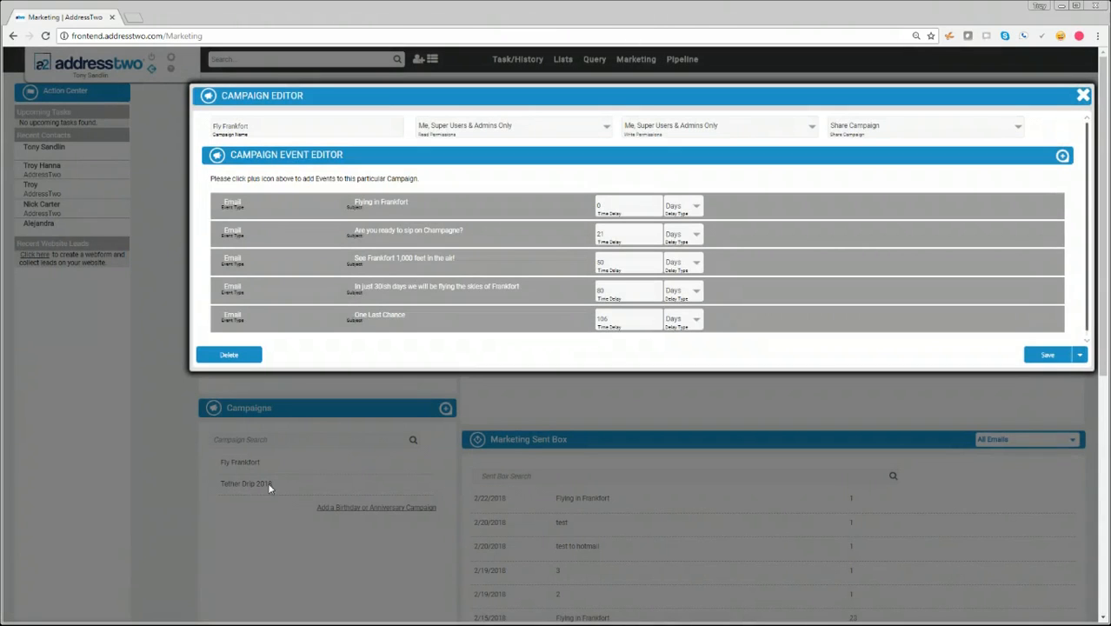
pyautogui.click(1080, 358)
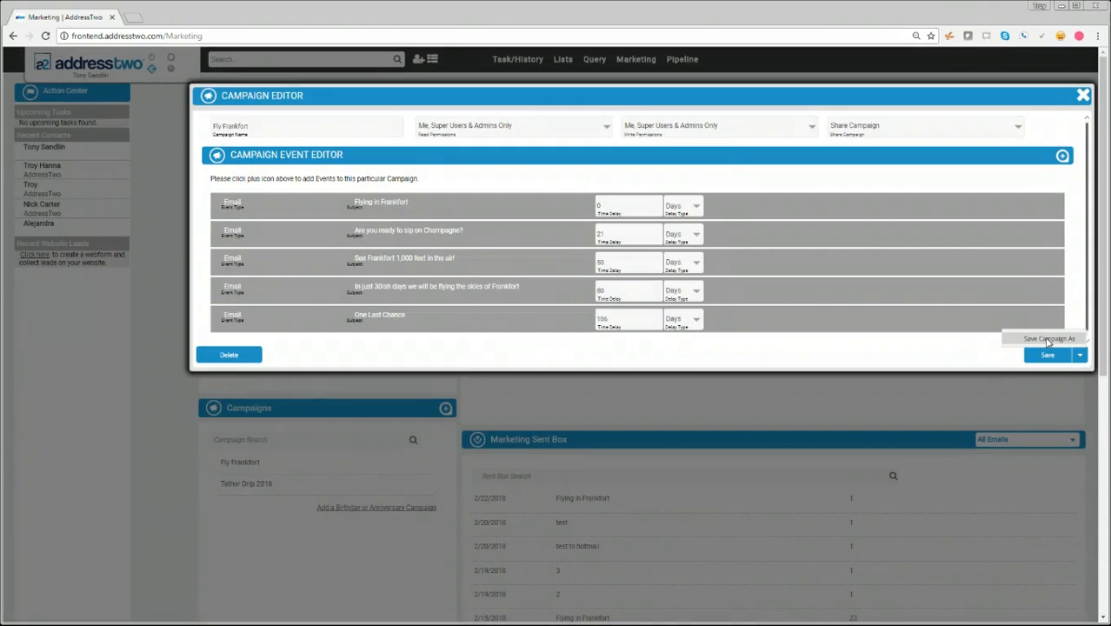
pyautogui.click(1047, 339)
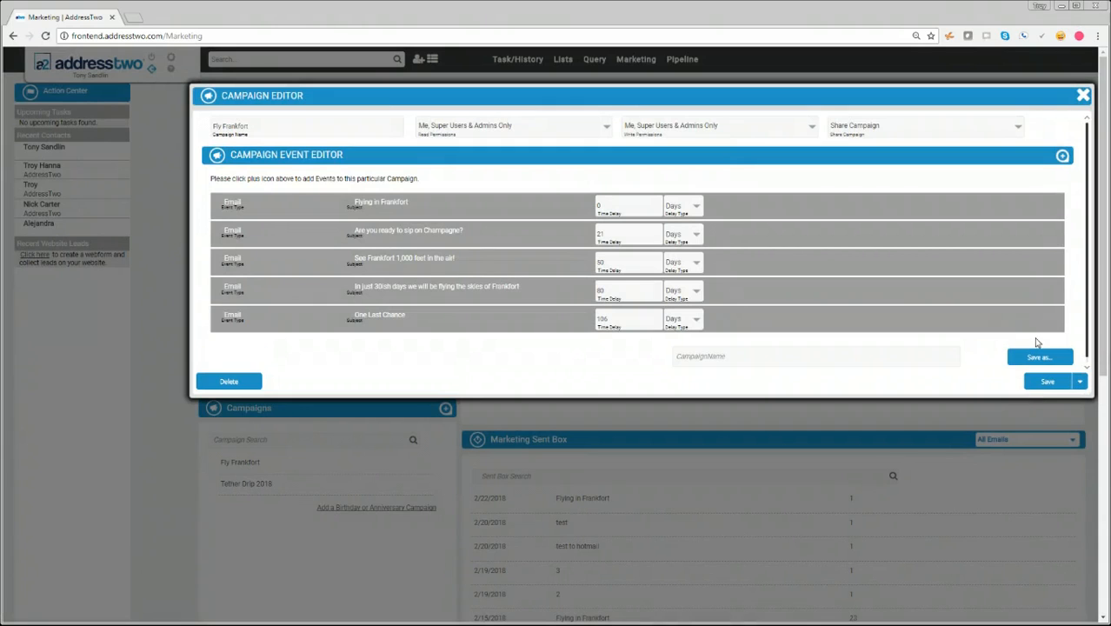
pyautogui.click(707, 362)
pyautogui.write('Fly Pittsbo')
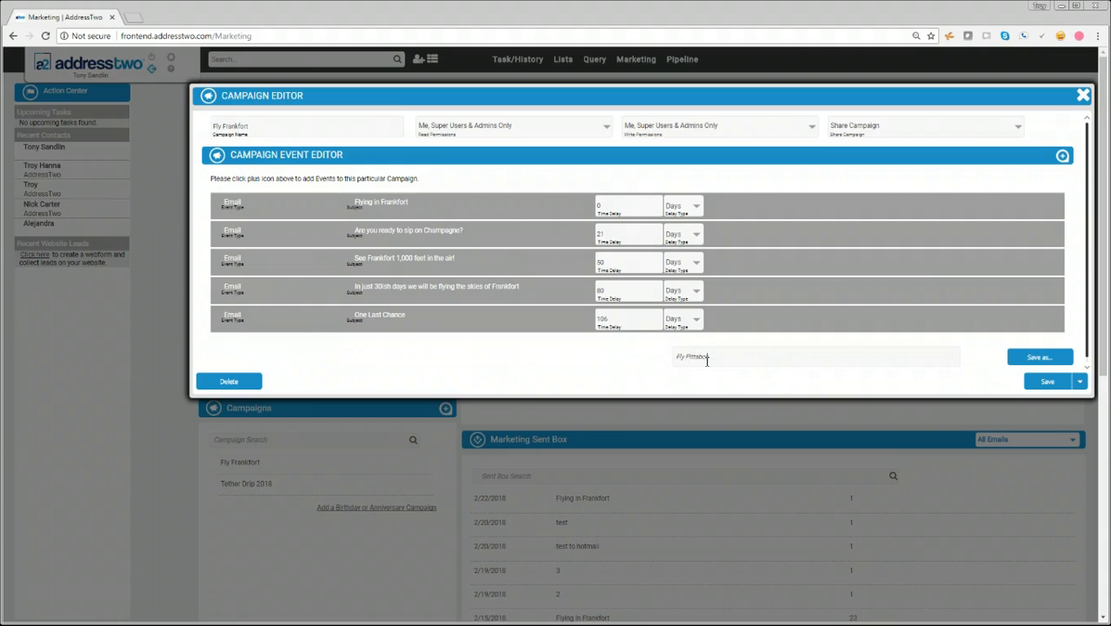
pyautogui.click(1036, 357)
pyautogui.click(650, 110)
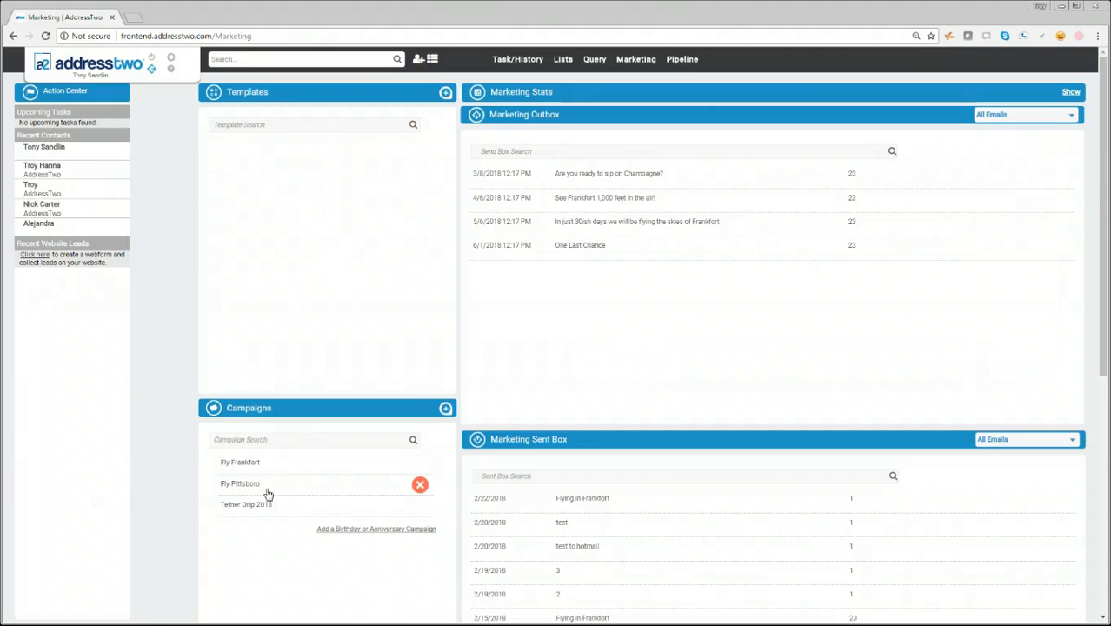
# - Open the Fly Pittsboro campaign's first email for editing and change its subject to "Flying in Pittsboro"
pyautogui.click(268, 493)
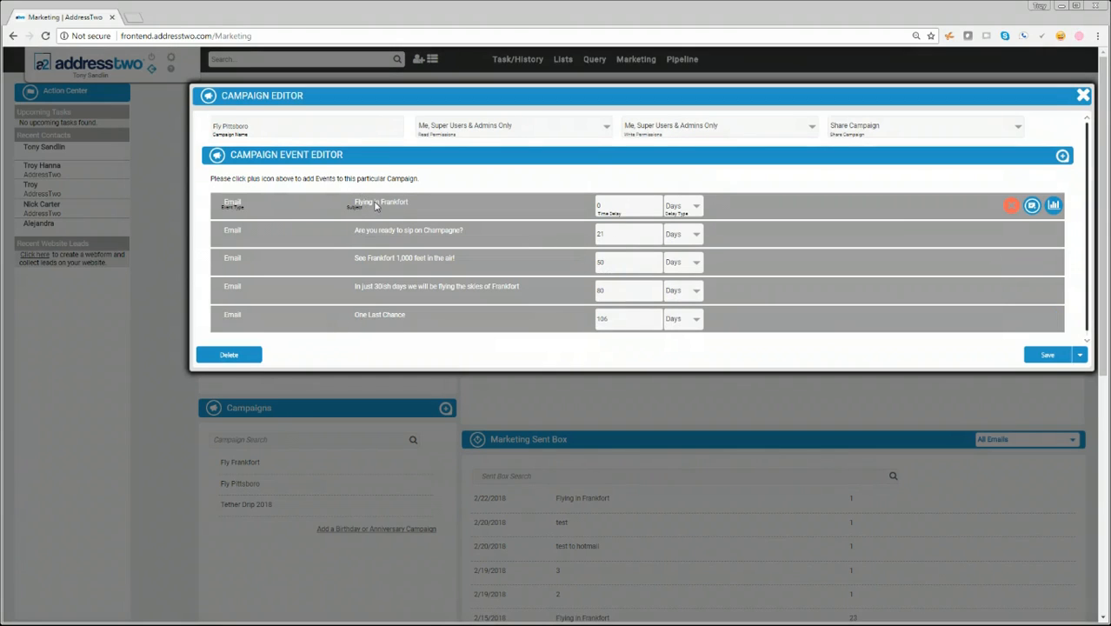
pyautogui.click(1033, 206)
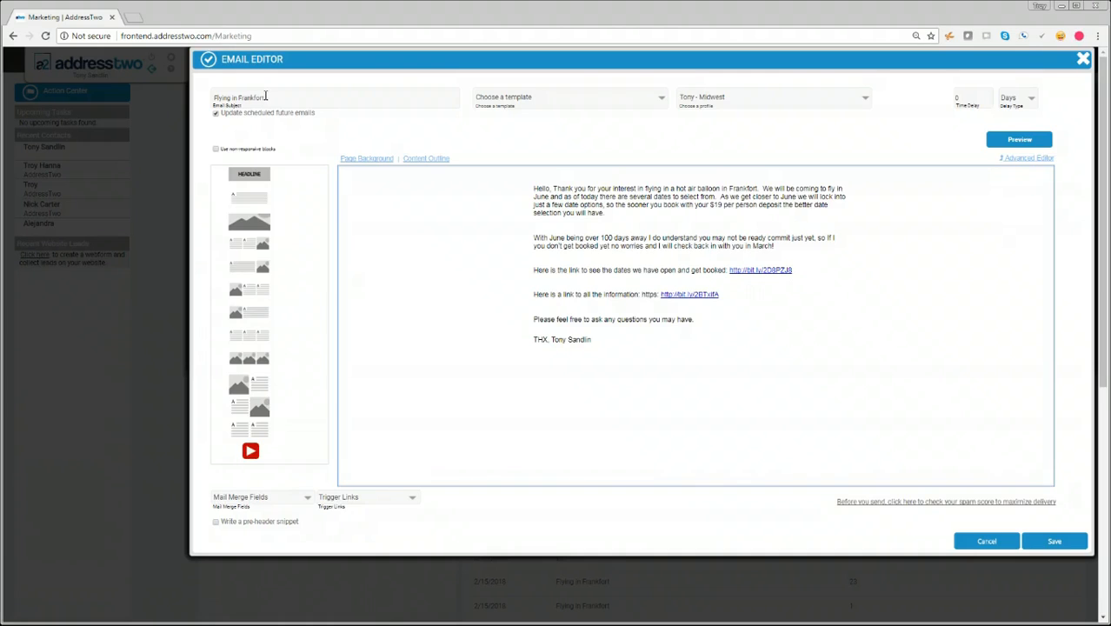
pyautogui.moveTo(265, 97); pyautogui.dragTo(243, 99)
pyautogui.press('BackSpace')
# - Open the first email's text block for editing and replace the town name in the opening sentence with "Pittsboro"
pyautogui.moveTo(658, 291)
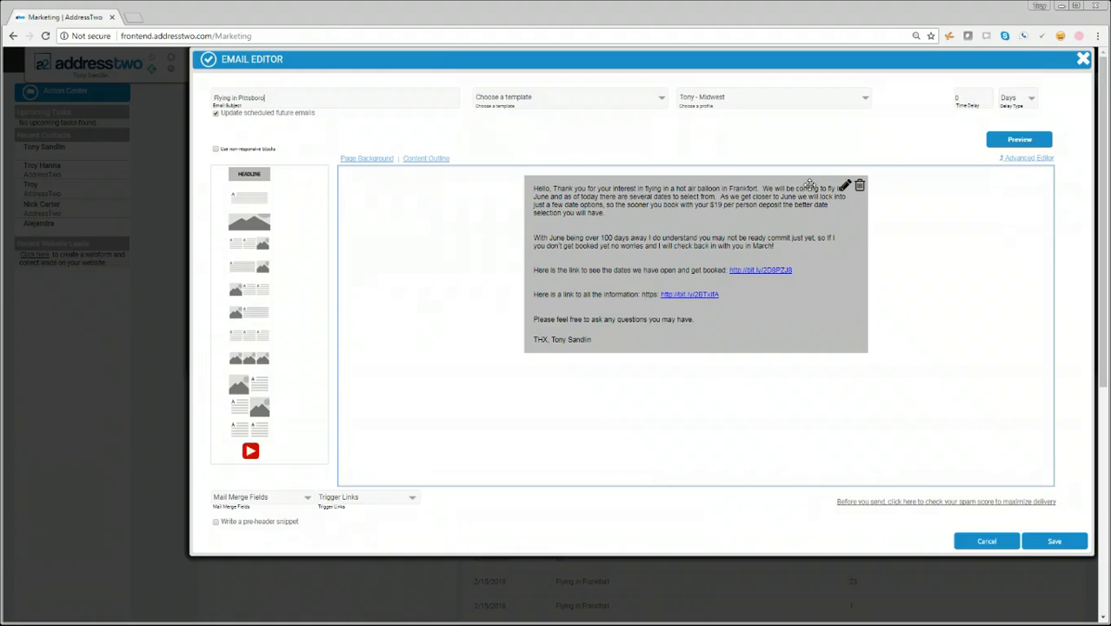
pyautogui.click(844, 188)
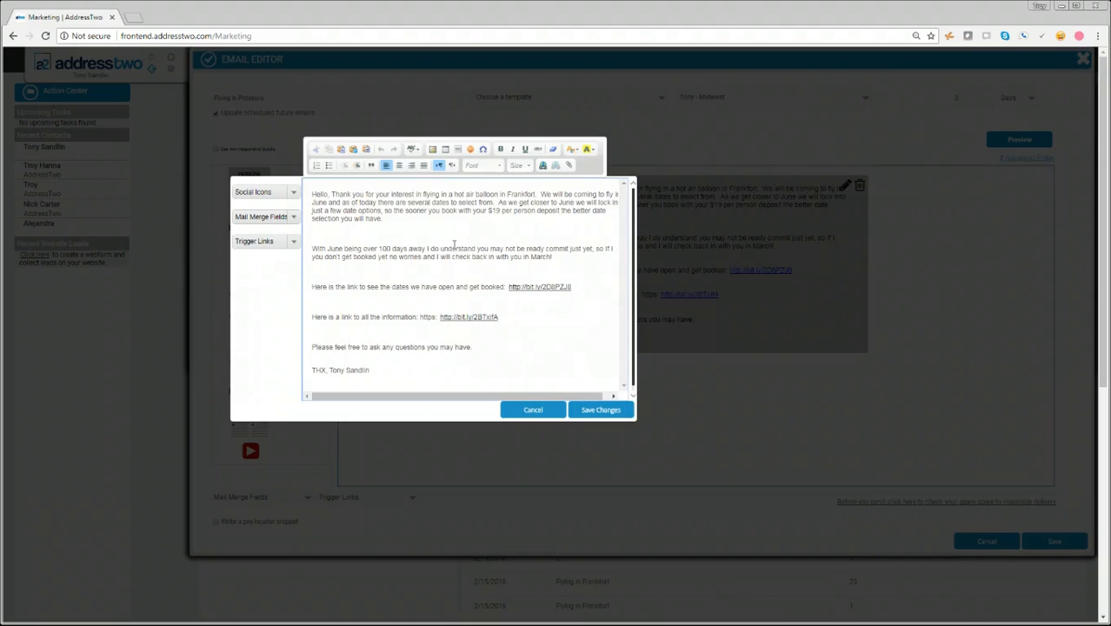
pyautogui.moveTo(535, 194); pyautogui.dragTo(507, 195)
pyautogui.write('Pittsboro')
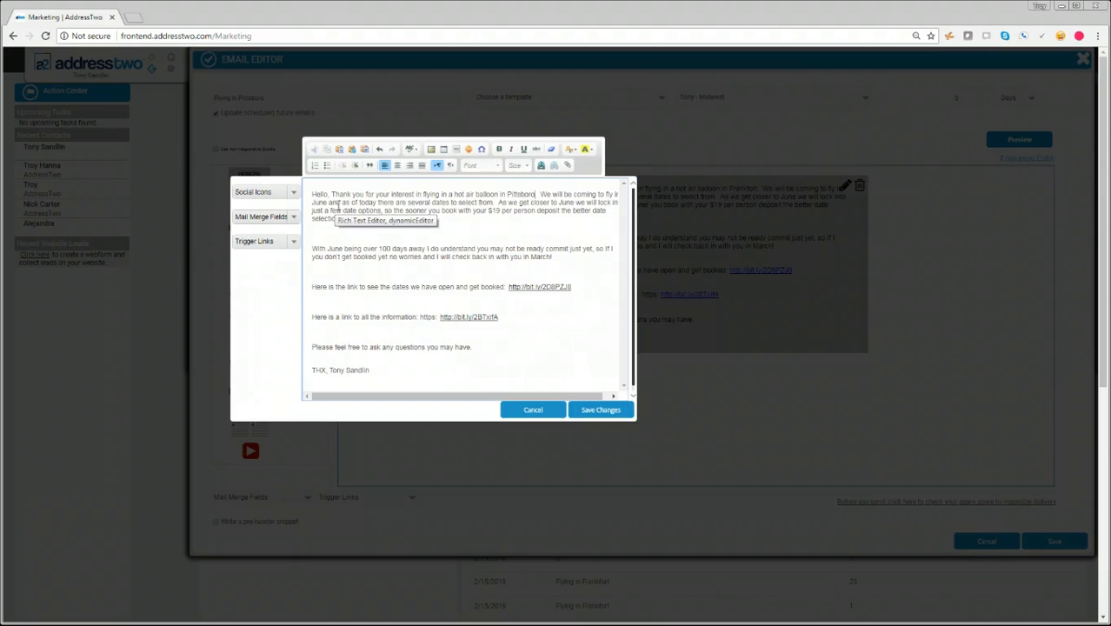
# - Replace all three mentions of June in the first email's body with "July"
pyautogui.moveTo(325, 201); pyautogui.dragTo(312, 202)
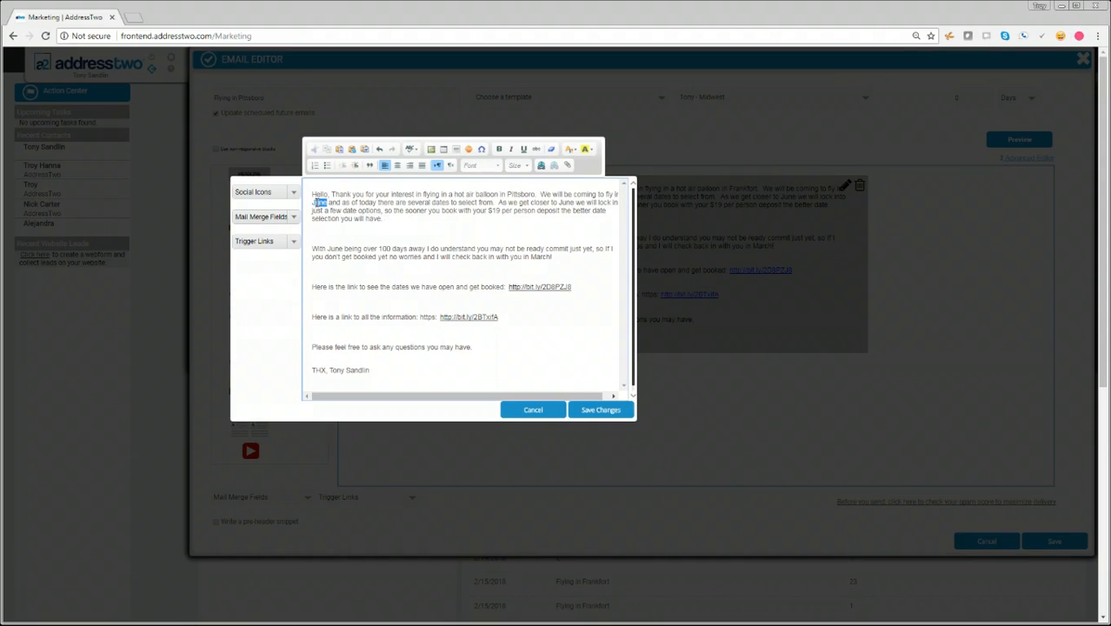
pyautogui.write('July')
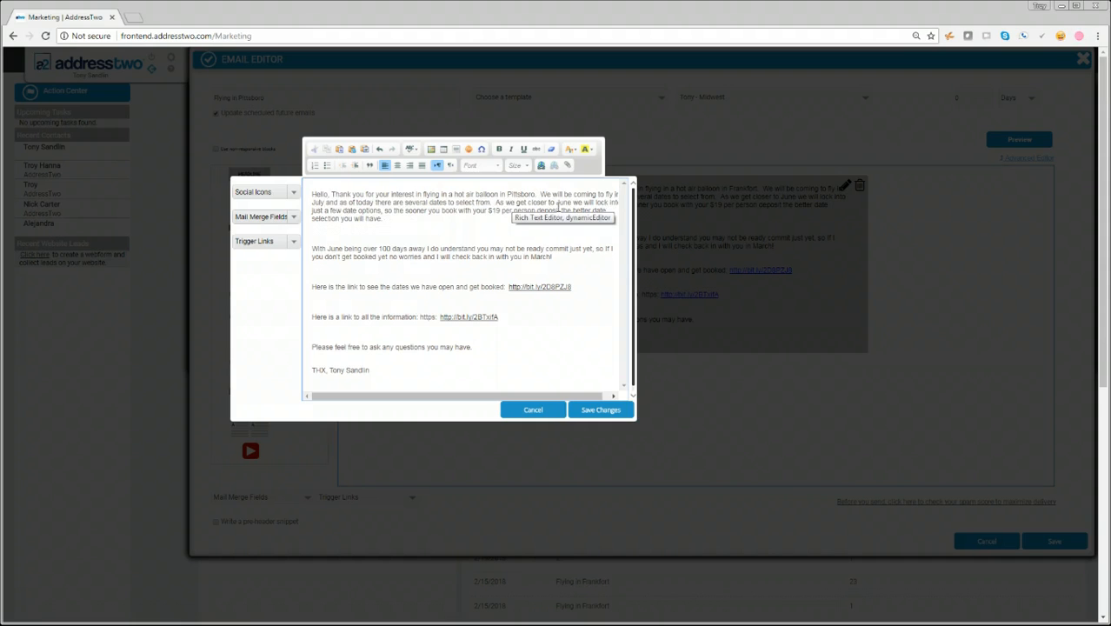
pyautogui.moveTo(570, 202); pyautogui.dragTo(559, 202)
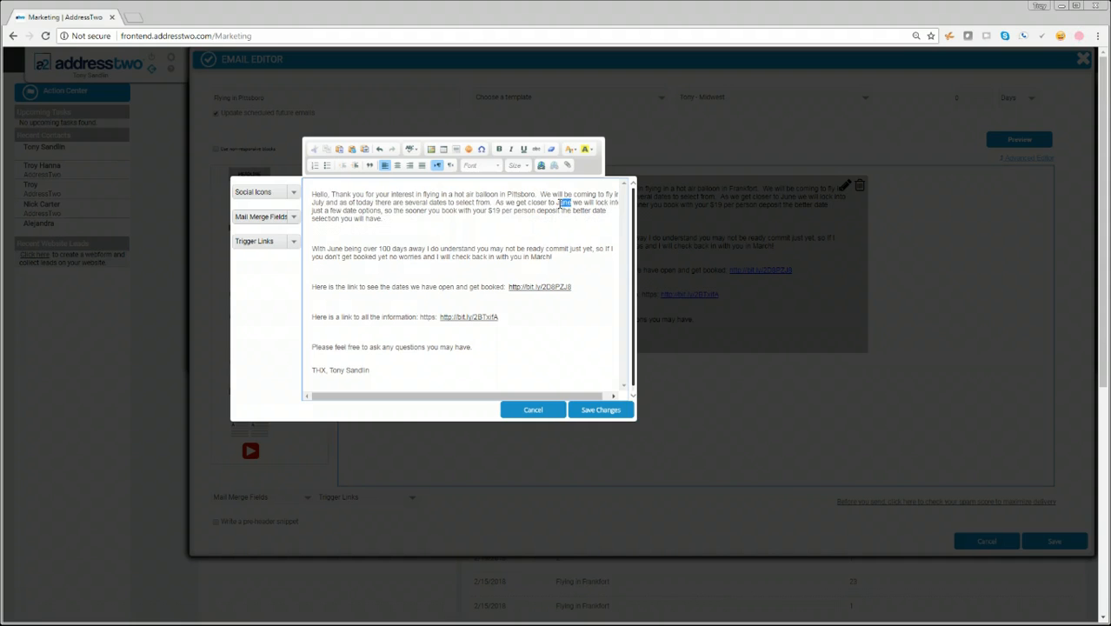
pyautogui.write('July')
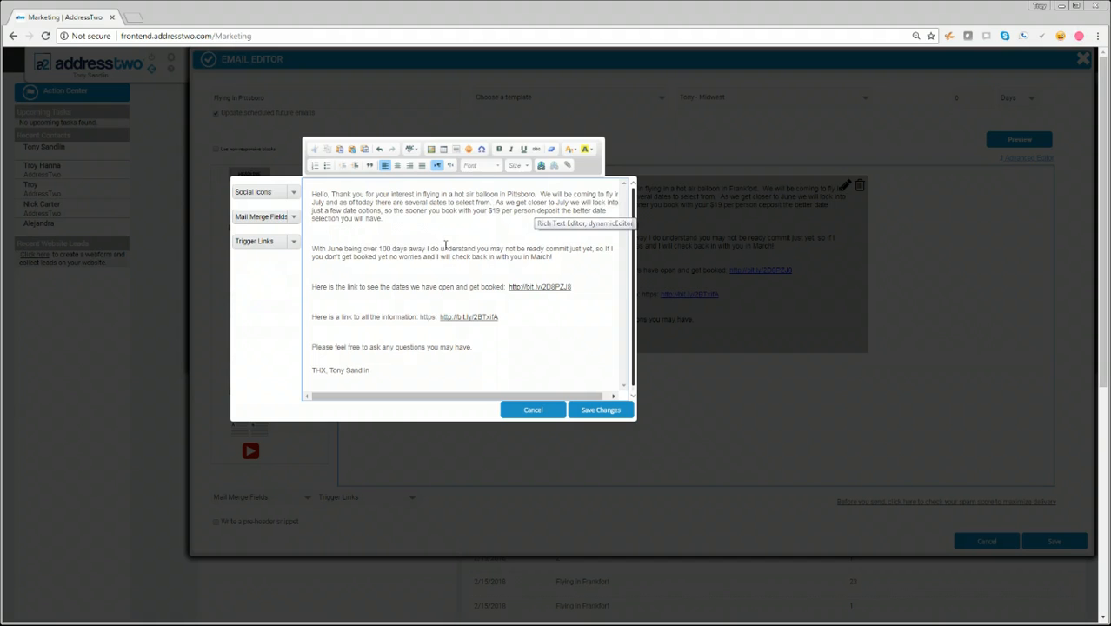
pyautogui.moveTo(330, 249); pyautogui.dragTo(327, 249)
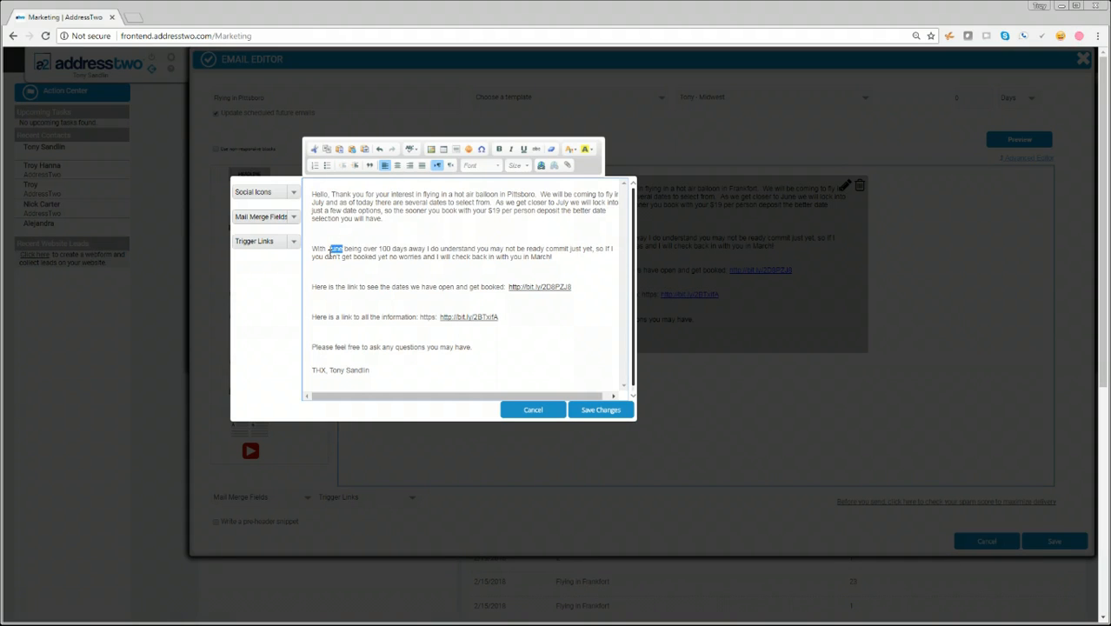
pyautogui.write('July')
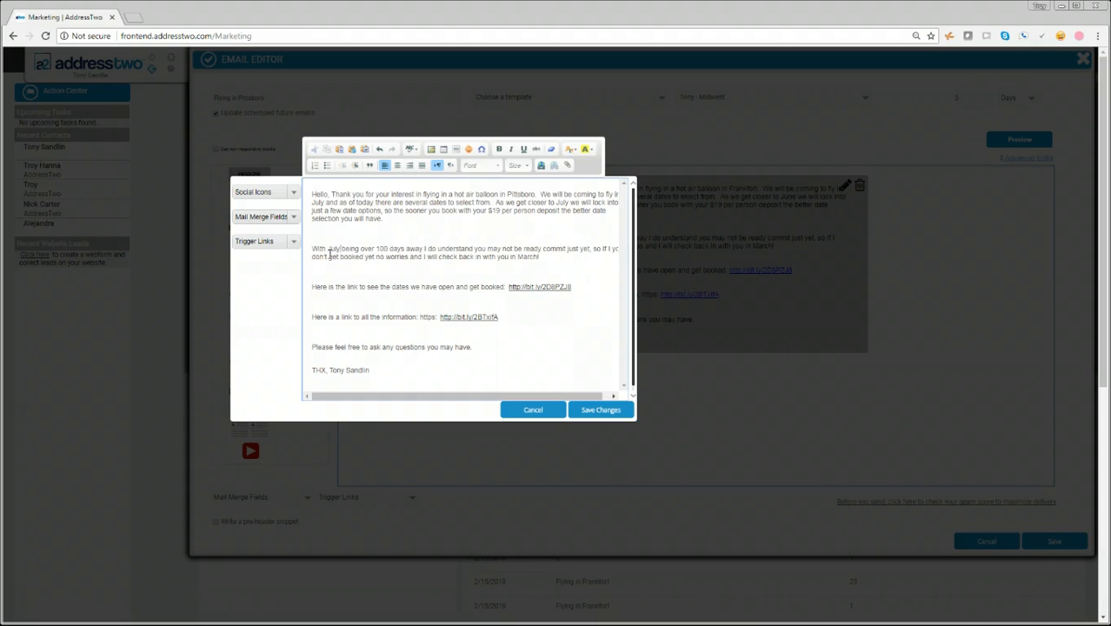
pyautogui.moveTo(509, 397); pyautogui.dragTo(457, 389)
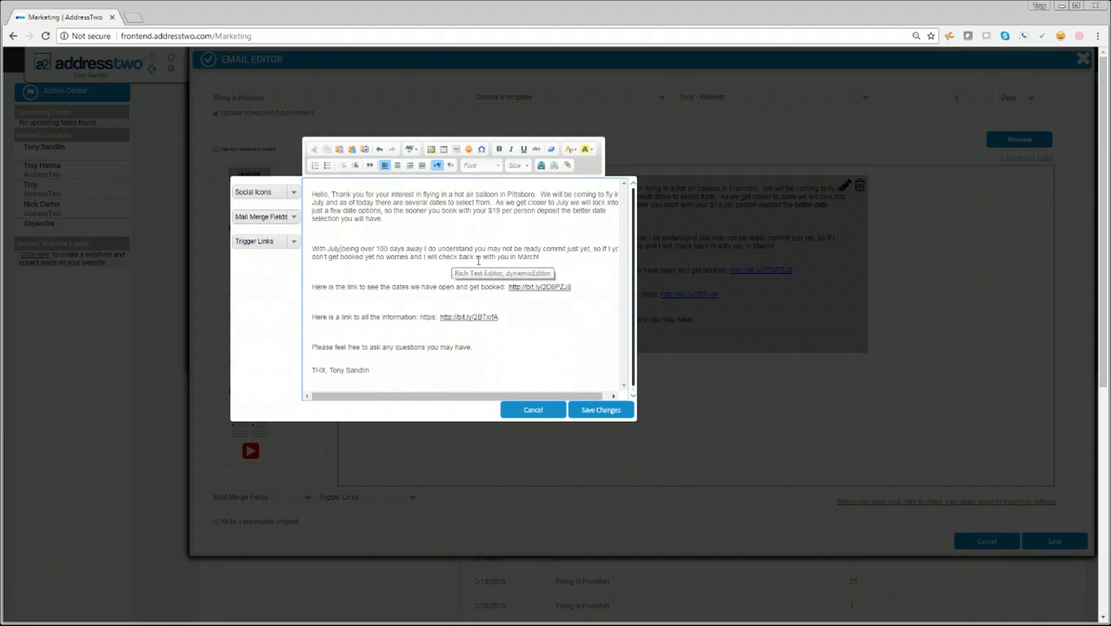
# - Change the check-back month in the first email to "April", and save the text changes and the email
pyautogui.click(536, 258)
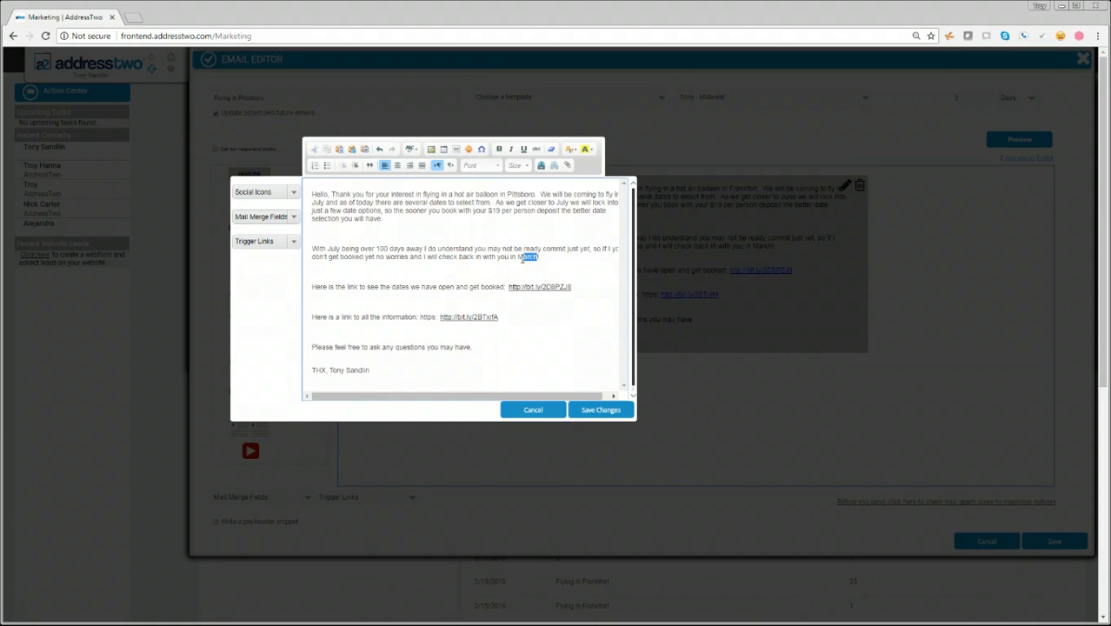
pyautogui.press('BackSpace')
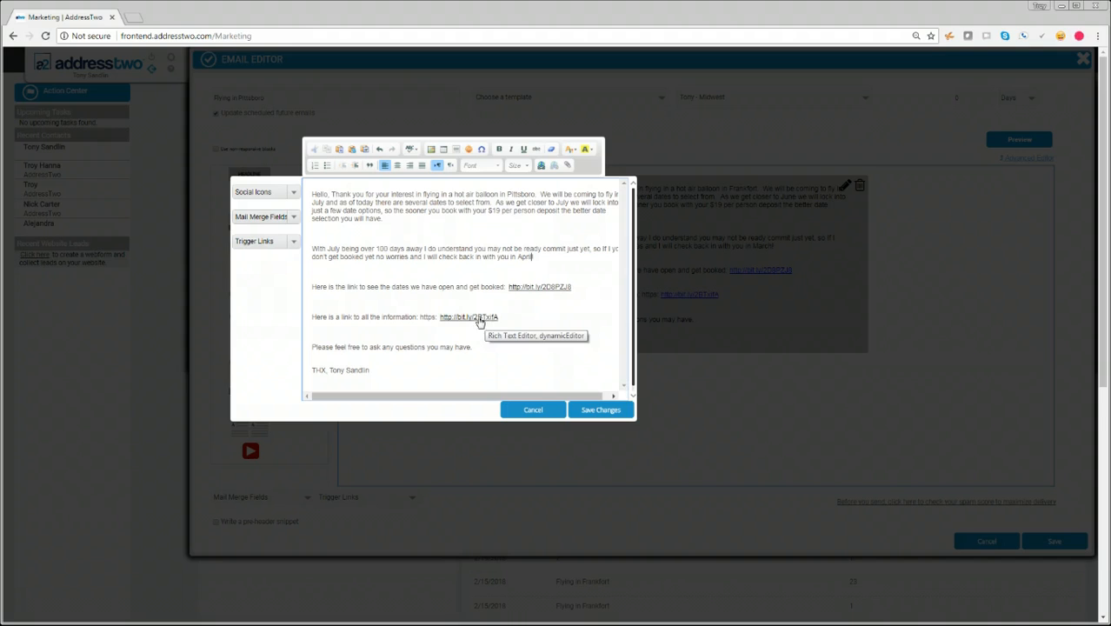
pyautogui.click(605, 412)
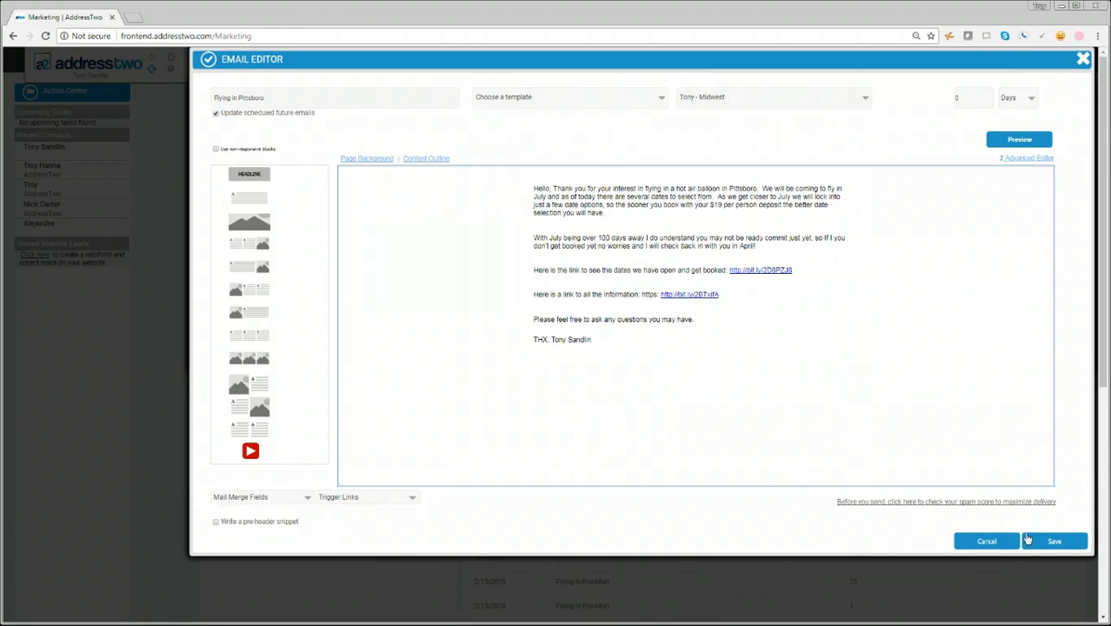
pyautogui.click(1041, 541)
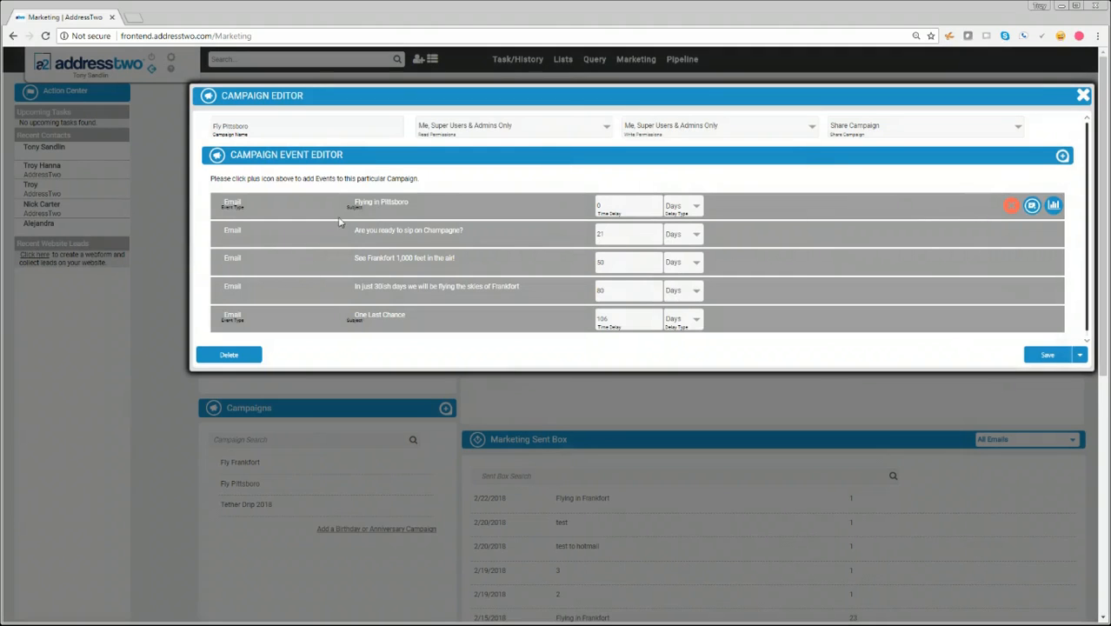
# - Open the body of the "Are you ready to sip on Champagne?" email and replace the town after "flight in" with "Pittsboro"
pyautogui.click(1034, 237)
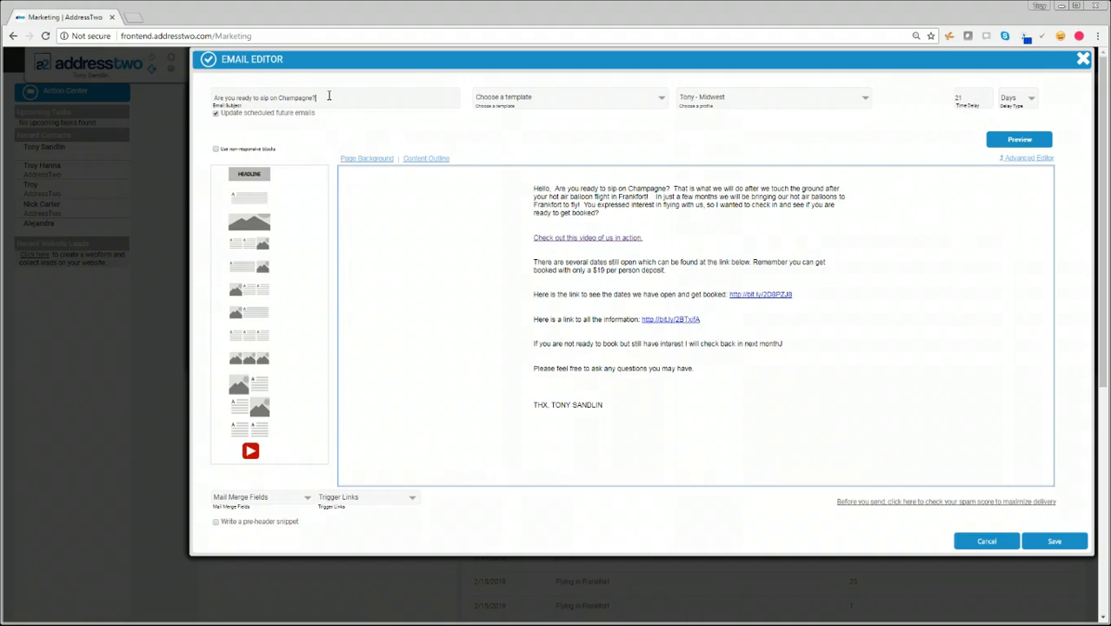
pyautogui.moveTo(329, 96)
pyautogui.mouseDown()
pyautogui.moveTo(282, 97)
pyautogui.moveTo(343, 97)
pyautogui.mouseUp()
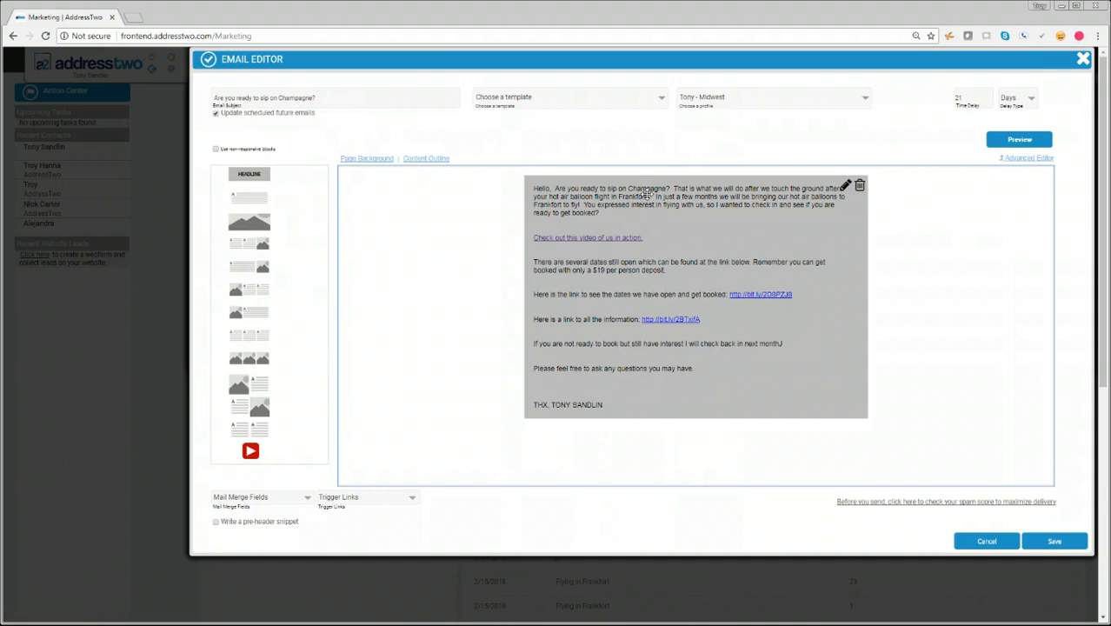
pyautogui.moveTo(801, 222)
pyautogui.click(843, 186)
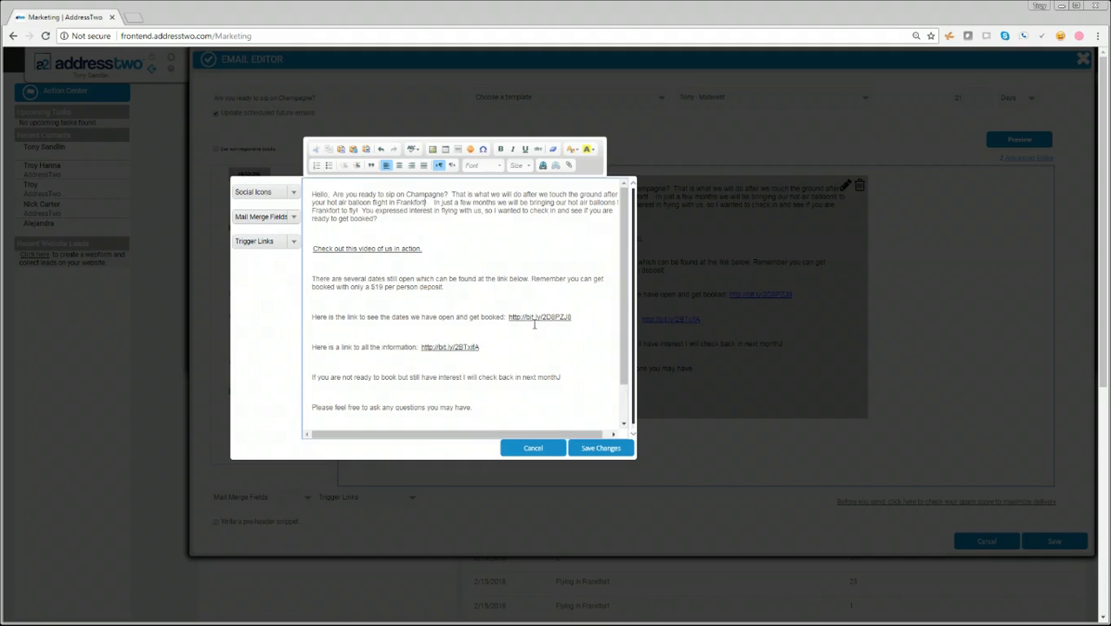
pyautogui.press('BackSpace')
pyautogui.press('BackSpace')
pyautogui.press('BackSpace')
pyautogui.press('BackSpace')
pyautogui.press('BackSpace')
pyautogui.press('BackSpace')
pyautogui.press('BackSpace')
pyautogui.press('BackSpace')
pyautogui.press('BackSpace')
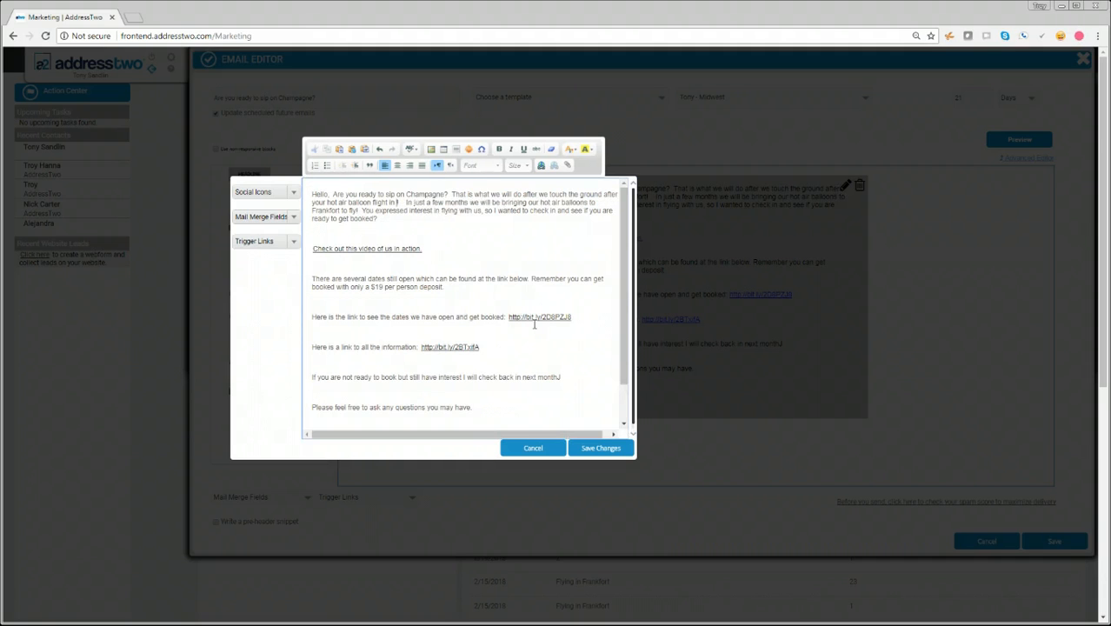
pyautogui.press('BackSpace')
pyautogui.write('Pittsboro')
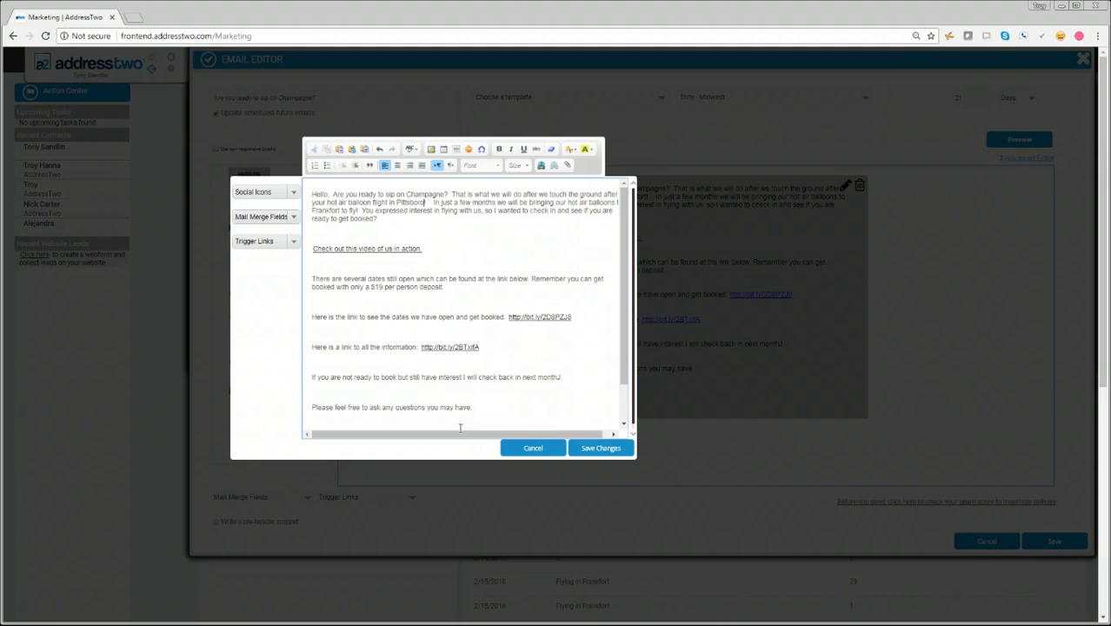
# - Replace the remaining Frankfort before "to fly!" with "Pittsboro", and save the text changes and the Champagne email
pyautogui.moveTo(461, 434); pyautogui.dragTo(519, 445)
pyautogui.moveTo(452, 435); pyautogui.dragTo(431, 435)
pyautogui.doubleClick(333, 211)
pyautogui.write('Pittsboro')
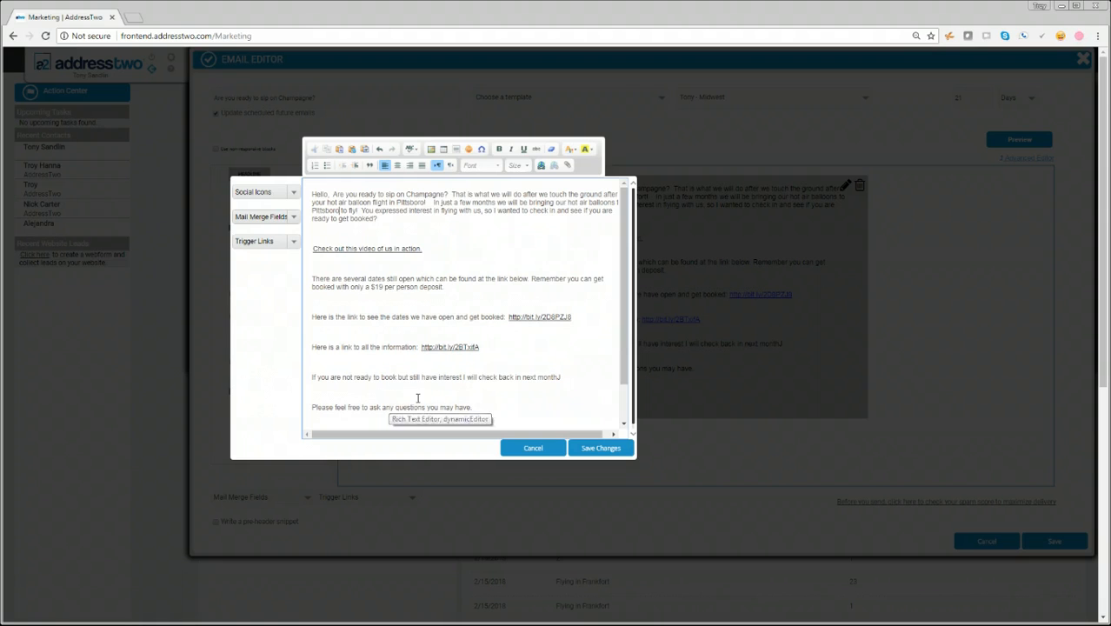
pyautogui.scroll(-2, 417, 397)
pyautogui.click(601, 448)
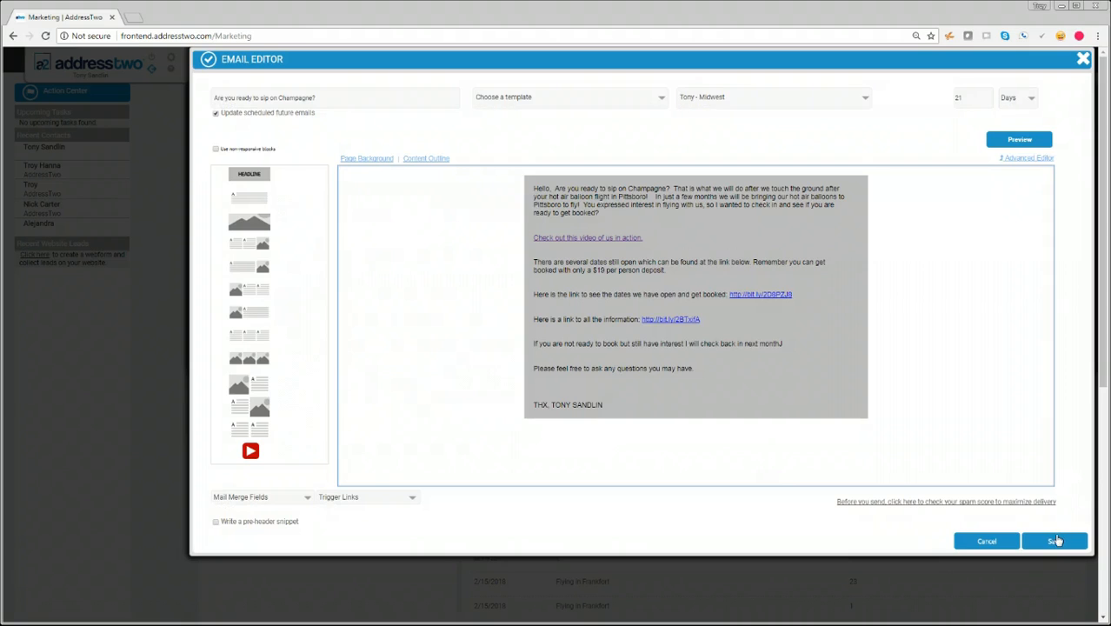
pyautogui.click(1054, 540)
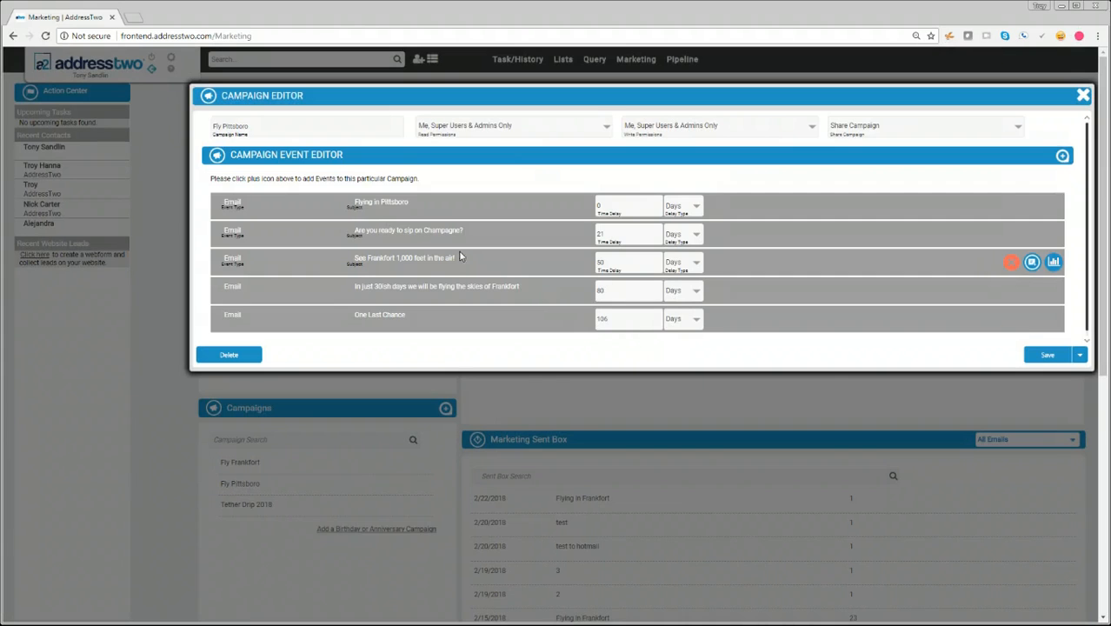
# - Open the campaign's third email, set for day 50, and change its subject to "See Pittsboro 1,000 feet in the air!"
pyautogui.click(1032, 262)
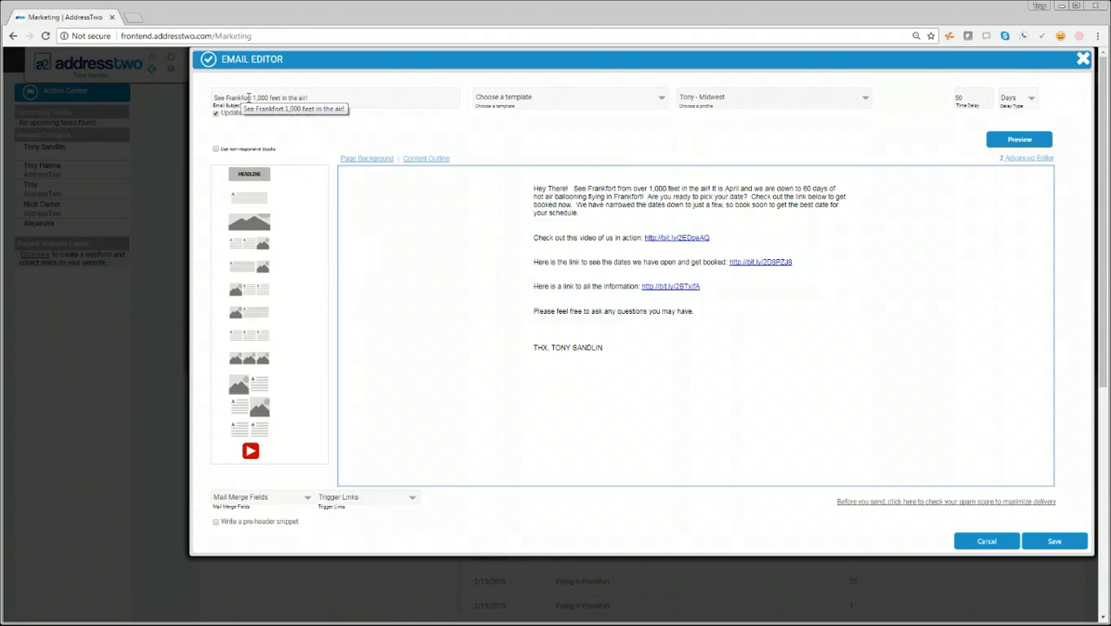
pyautogui.moveTo(252, 98); pyautogui.dragTo(233, 105)
pyautogui.press('BackSpace')
pyautogui.write('Pittsbo')
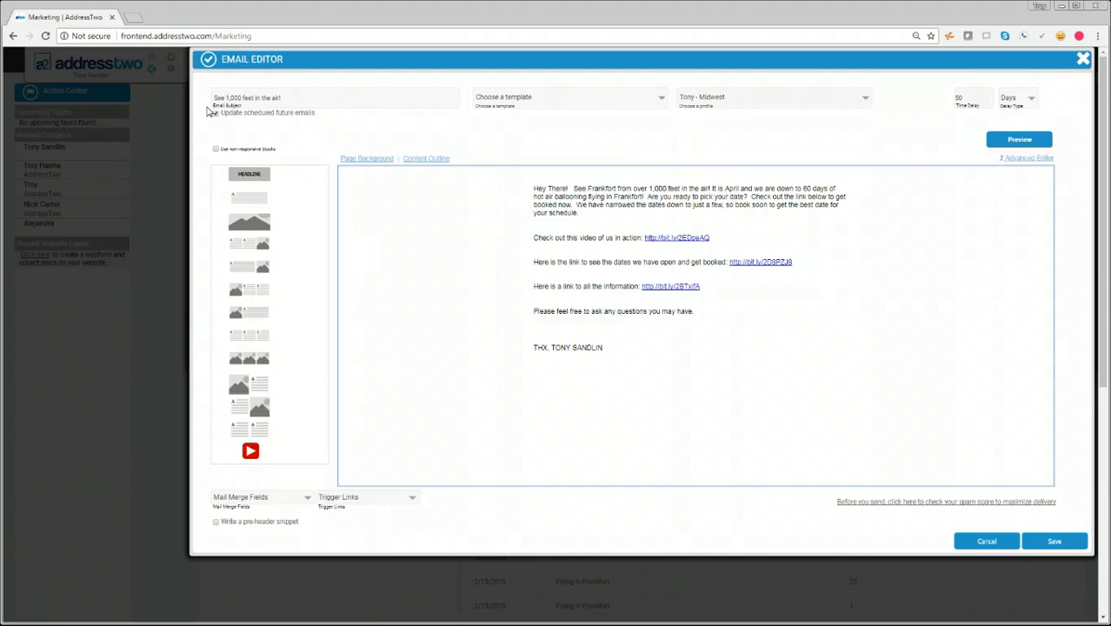
pyautogui.write('ro')
# - Open the third email's text block for editing and replace Frankfort after "See" in the opening line with "Pittsboro"
pyautogui.moveTo(615, 189)
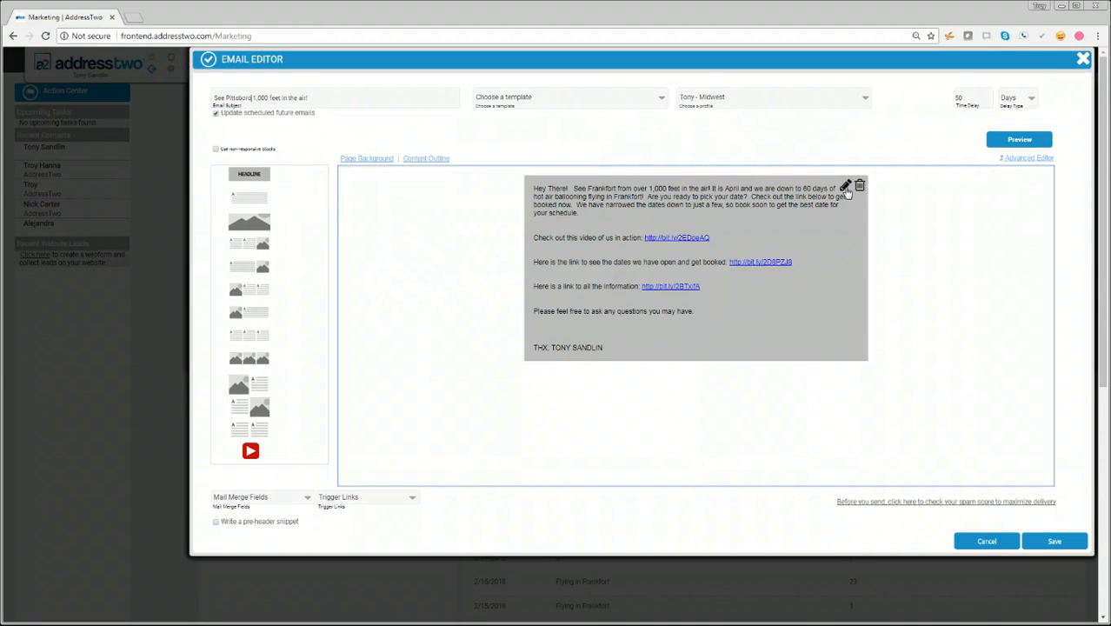
pyautogui.click(844, 190)
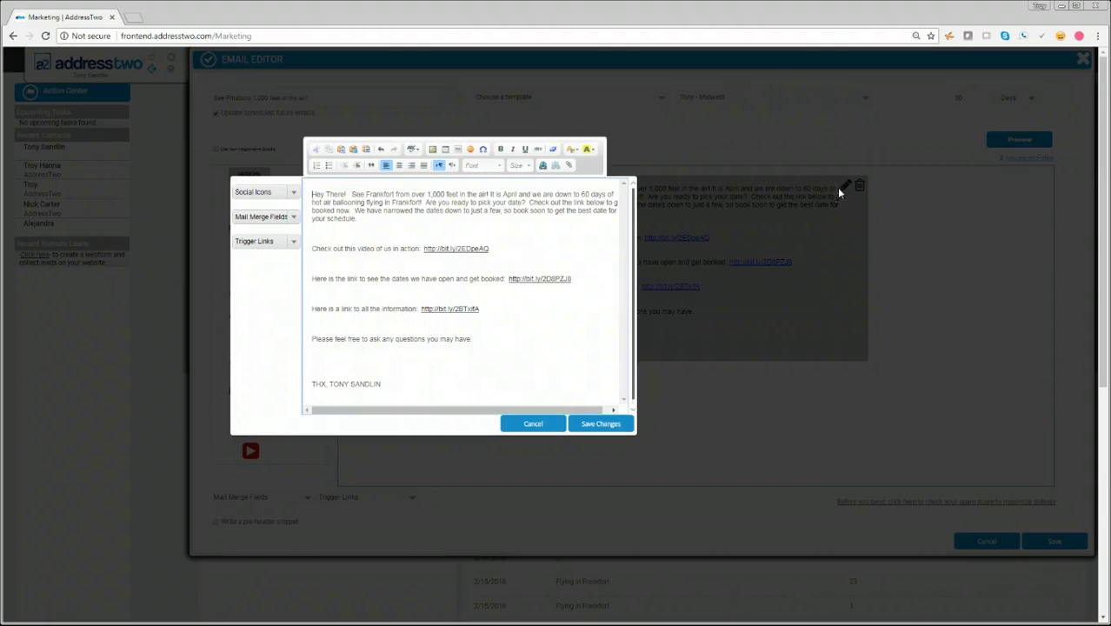
pyautogui.click(394, 194)
pyautogui.press('BackSpace')
pyautogui.press('BackSpace')
pyautogui.press('BackSpace')
pyautogui.press('BackSpace')
pyautogui.press('BackSpace')
pyautogui.press('BackSpace')
pyautogui.press('BackSpace')
pyautogui.press('BackSpace')
pyautogui.press('BackSpace')
pyautogui.write('Pi')
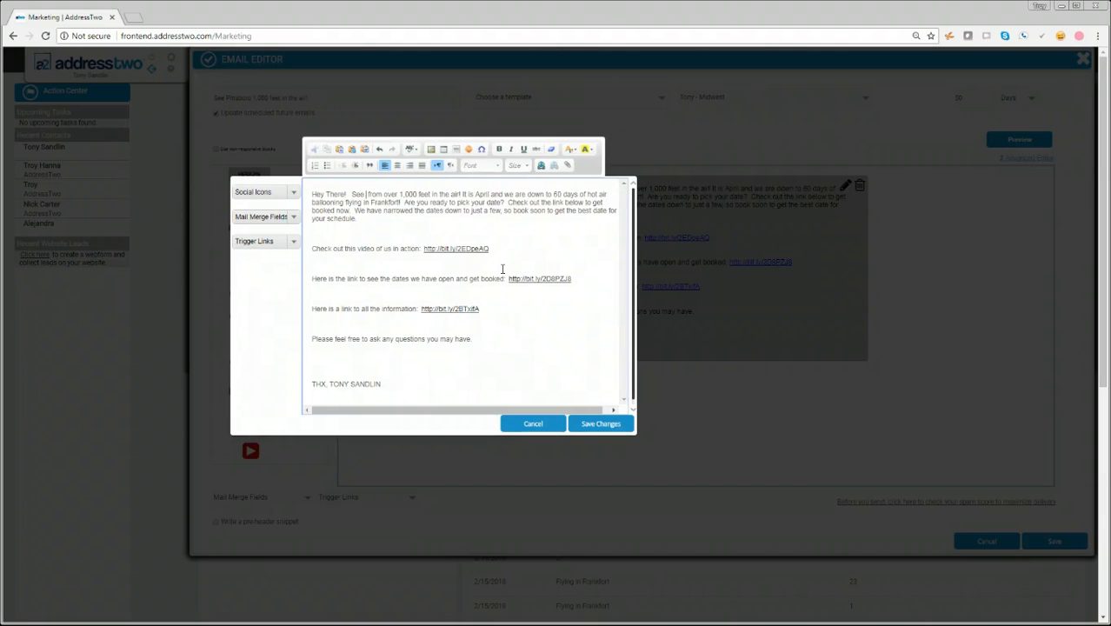
pyautogui.write('ttsboro')
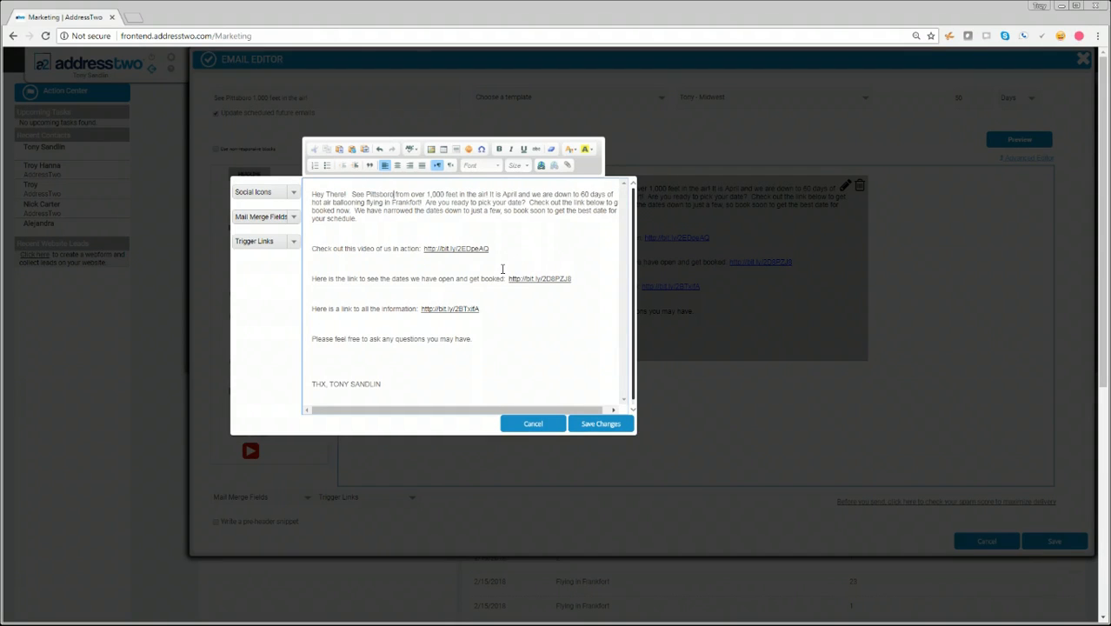
# - Change the month in the third email's opening line from April to "May"
pyautogui.doubleClick(509, 195)
pyautogui.press('BackSpace')
pyautogui.write('May')
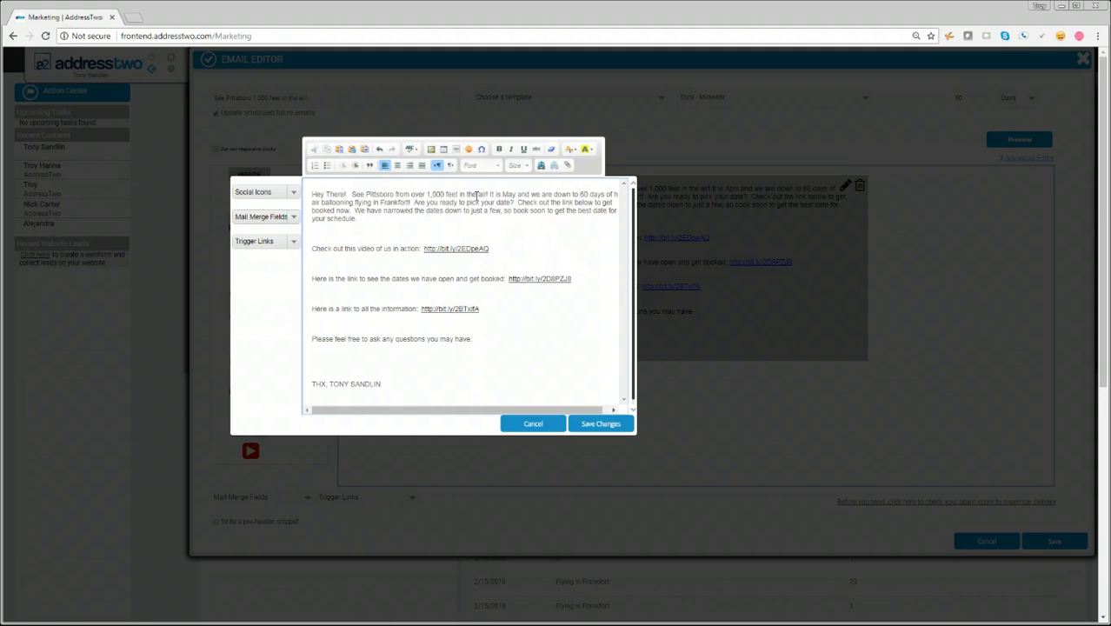
# - Replace Frankfort after "hot air ballooning flying in" with "Pittsboro" in the third email's text
pyautogui.click(408, 202)
pyautogui.press('BackSpace')
pyautogui.press('BackSpace')
pyautogui.press('BackSpace')
pyautogui.press('BackSpace')
pyautogui.press('BackSpace')
pyautogui.press('BackSpace')
pyautogui.press('BackSpace')
pyautogui.press('BackSpace')
pyautogui.press('BackSpace')
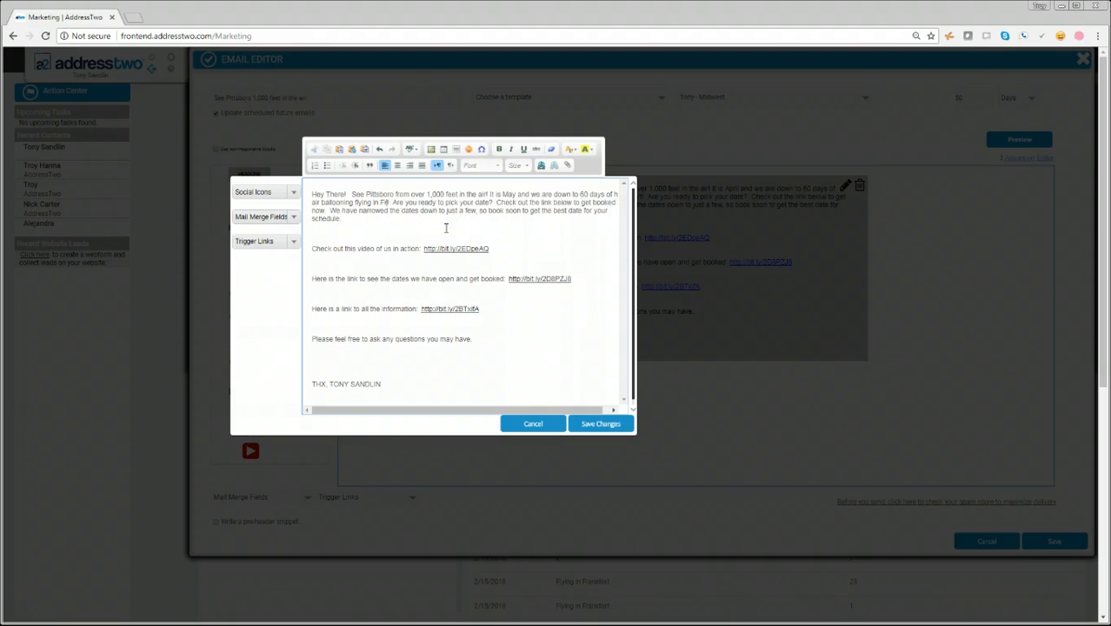
pyautogui.write('Pittsboro')
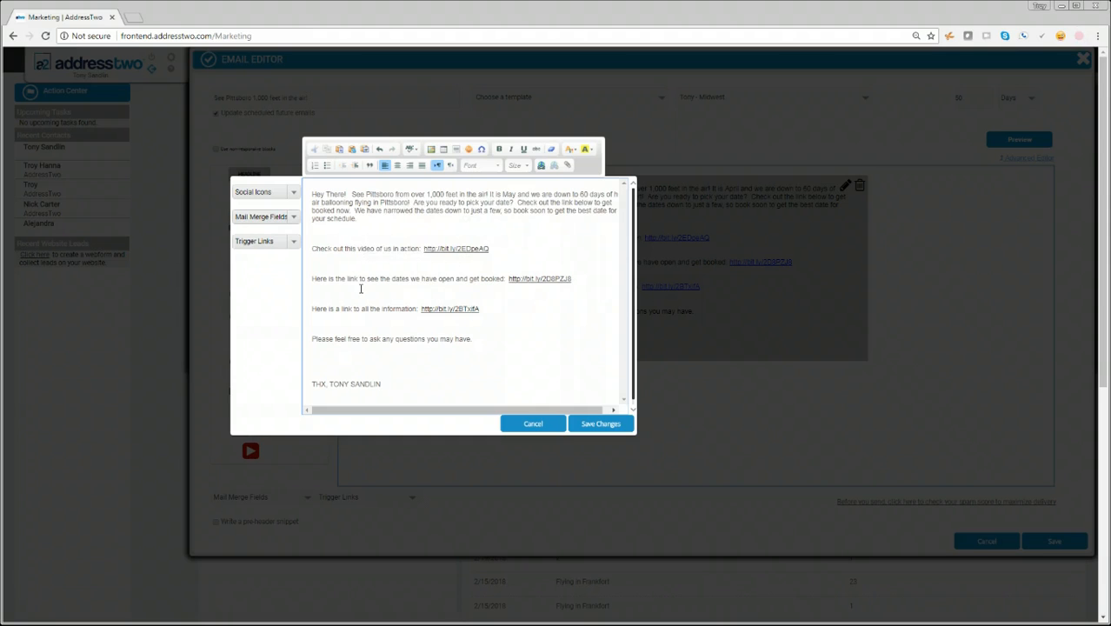
# - Save the text changes and the third email, and save the Fly Pittsboro campaign
pyautogui.click(589, 423)
pyautogui.click(1053, 541)
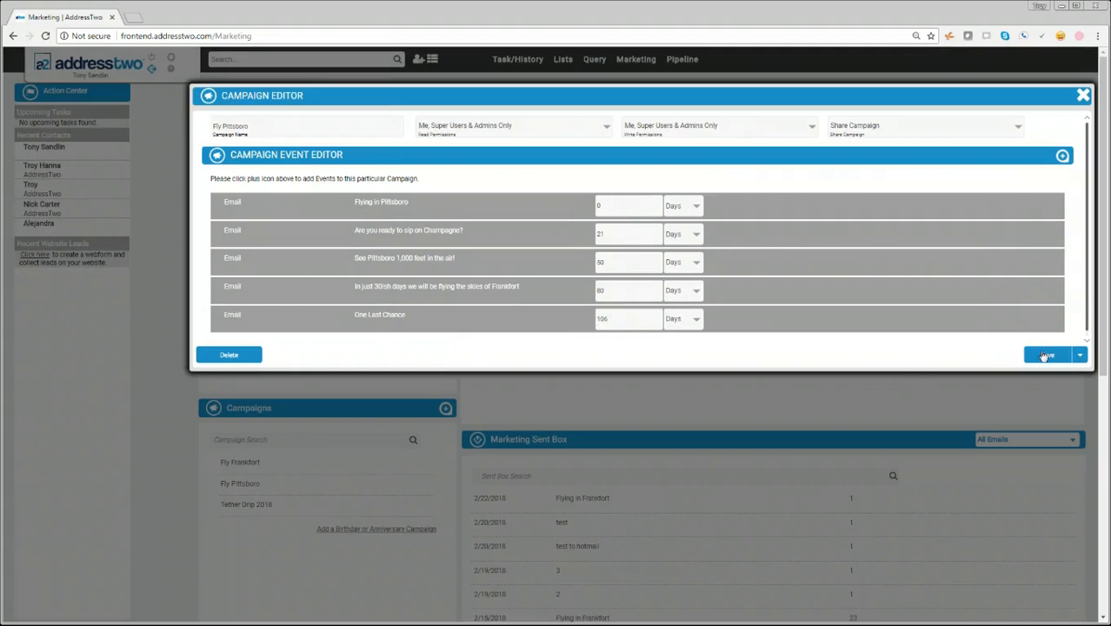
pyautogui.click(1047, 355)
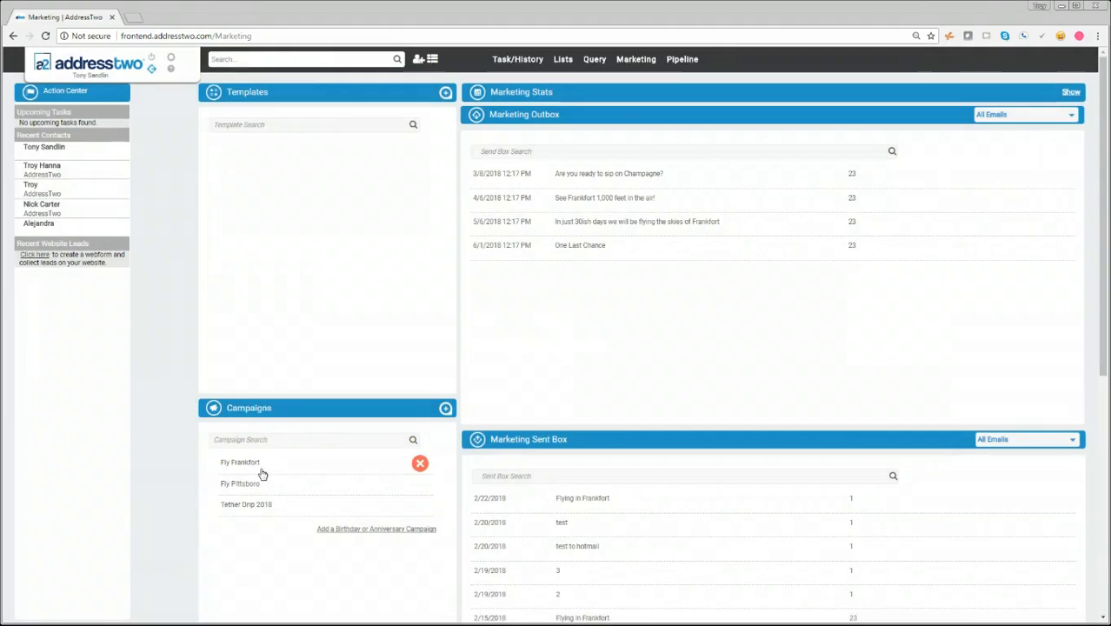
# - Reopen the Fly Pittsboro campaign to review its scheduled emails, and close the campaign editor
pyautogui.click(264, 483)
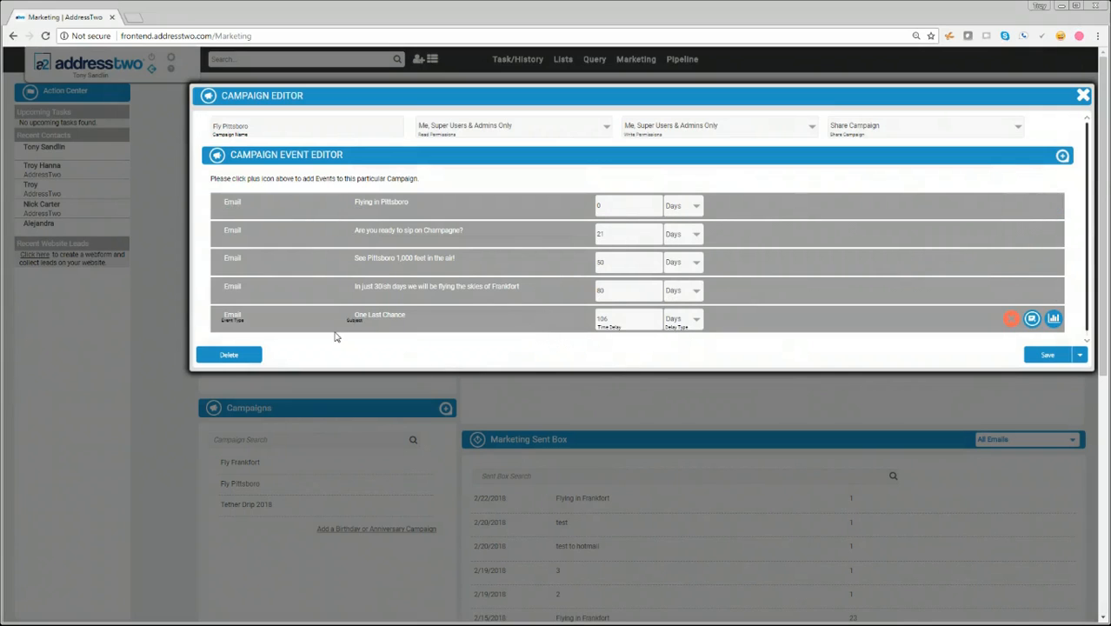
pyautogui.click(1084, 97)
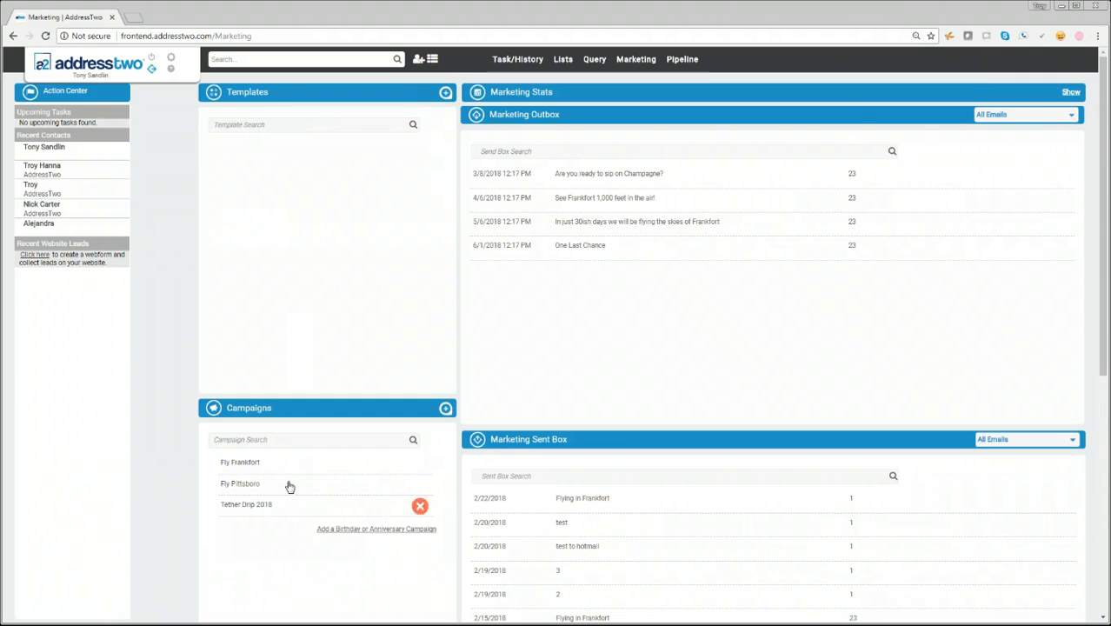
# - Open the AddressTwo account from the recent contacts and look through its contact list
pyautogui.click(41, 172)
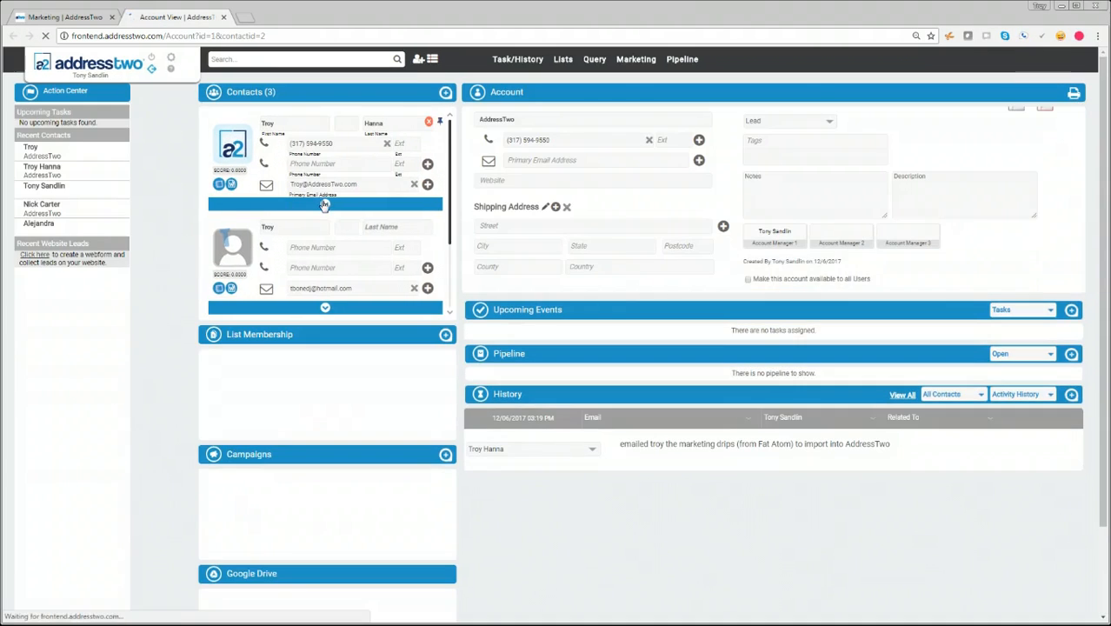
pyautogui.click(321, 203)
pyautogui.scroll(-3, 391, 284)
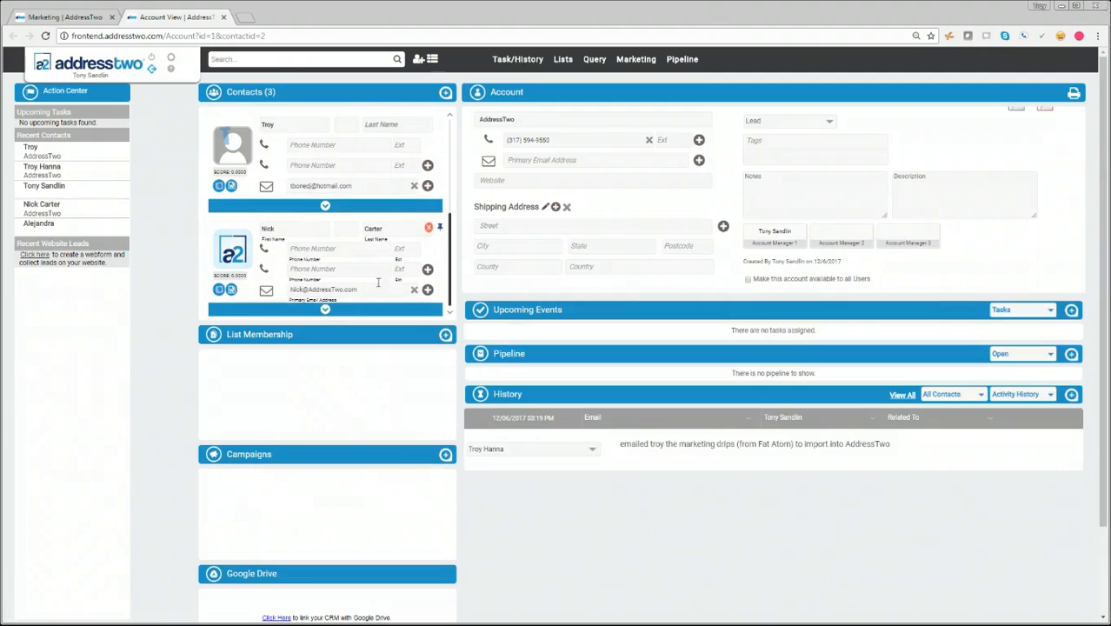
# - Examine the campaign and sender profile choices in the account's campaign initializer, and close it without executing a campaign
pyautogui.click(445, 455)
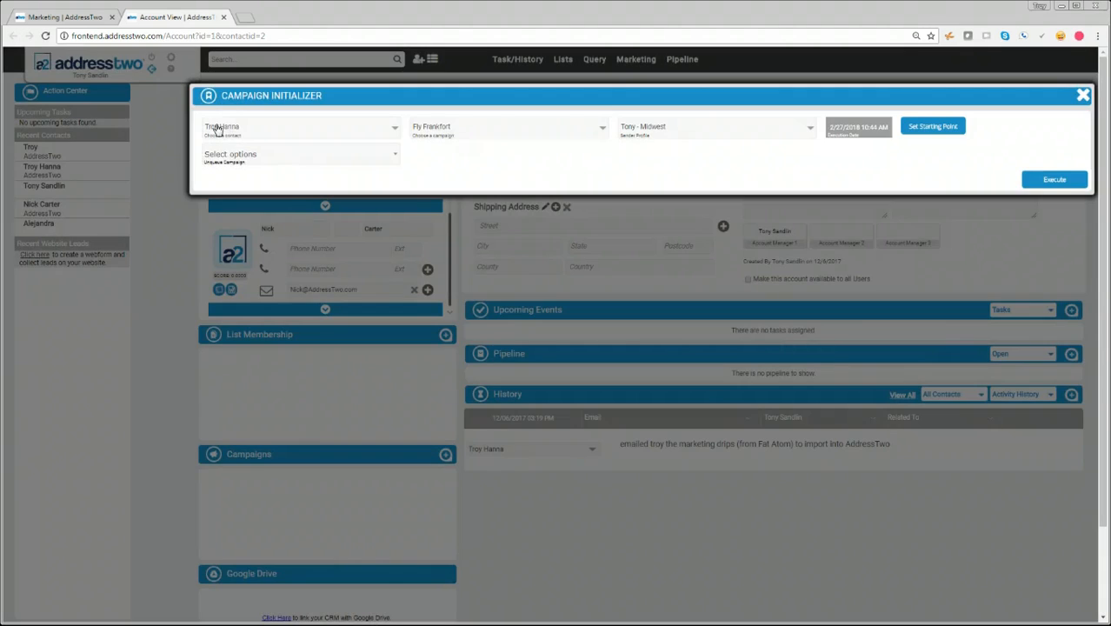
pyautogui.click(454, 139)
pyautogui.click(453, 154)
pyautogui.click(656, 139)
pyautogui.click(656, 141)
pyautogui.click(1084, 96)
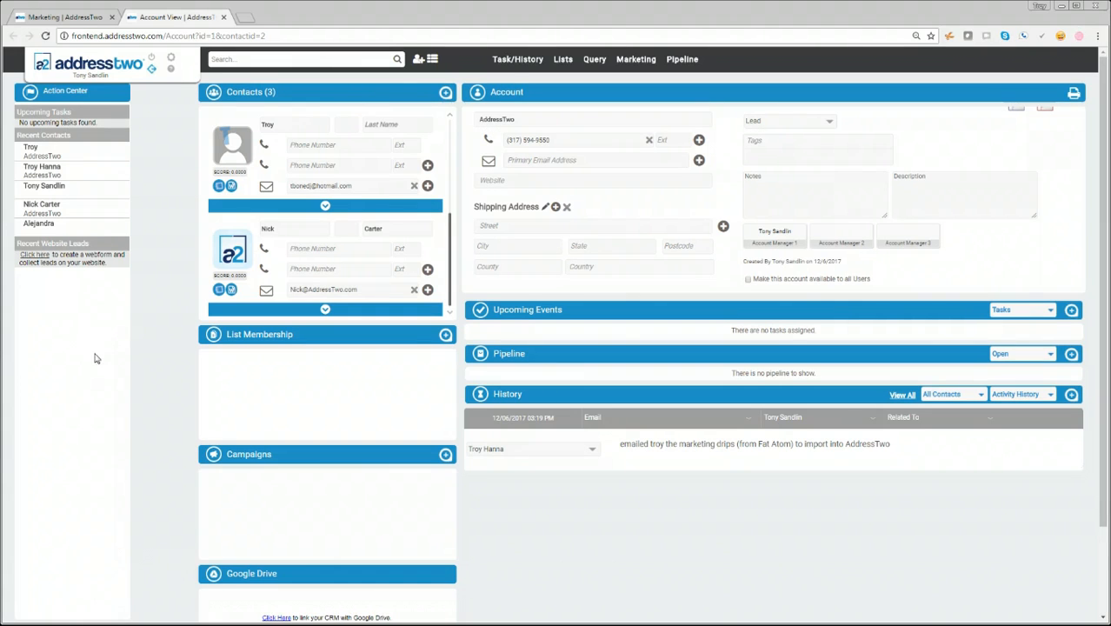
pyautogui.scroll(-3, 142, 386)
pyautogui.scroll(3, 132, 388)
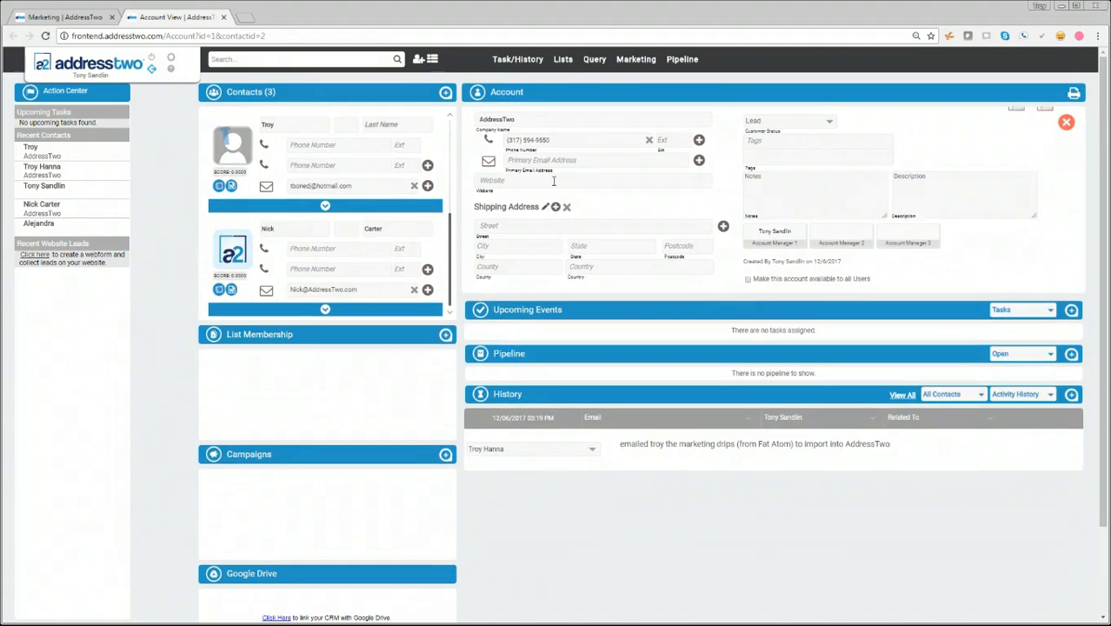
pyautogui.moveTo(619, 63)
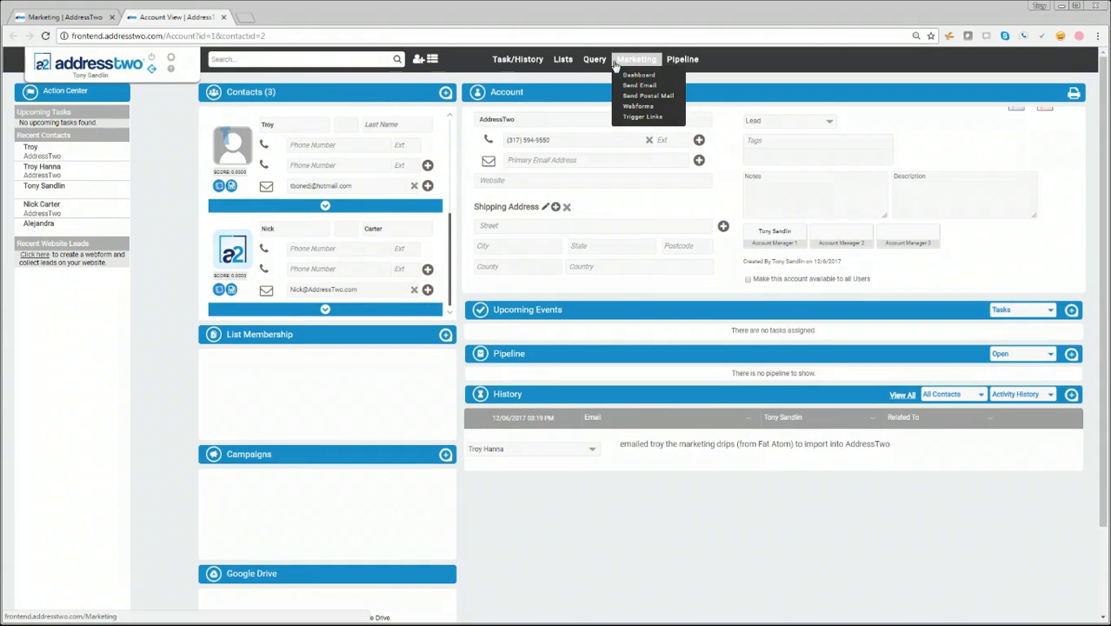